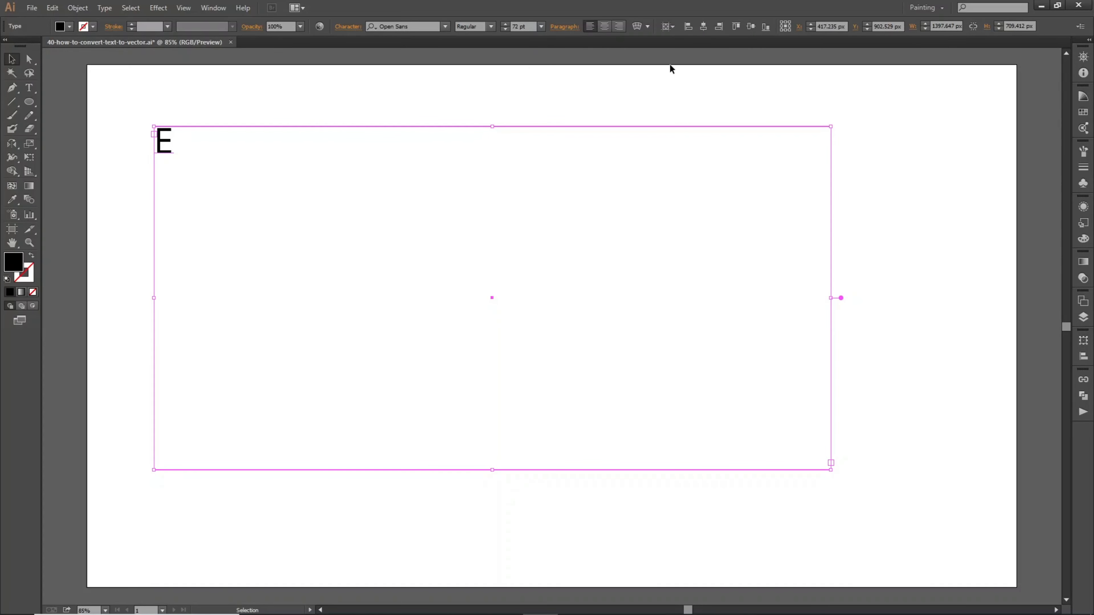
Centre-align the letter E within its text frame and set its font size to 500 pt.
left_click(604, 27)
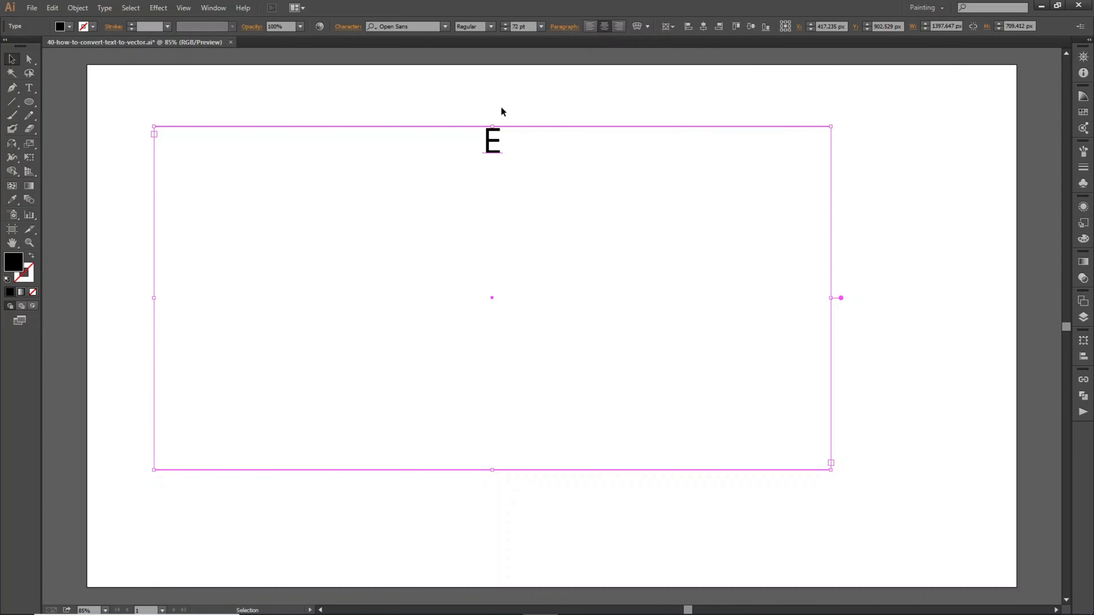
left_click(519, 23)
type("100pt")
key("Return")
left_click(521, 26)
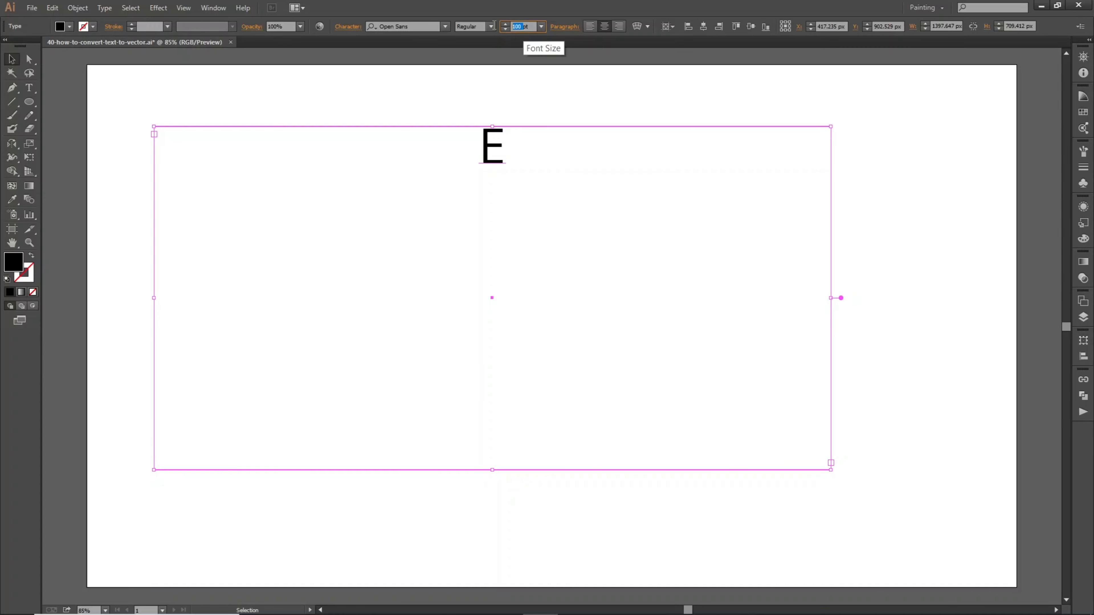
type("500")
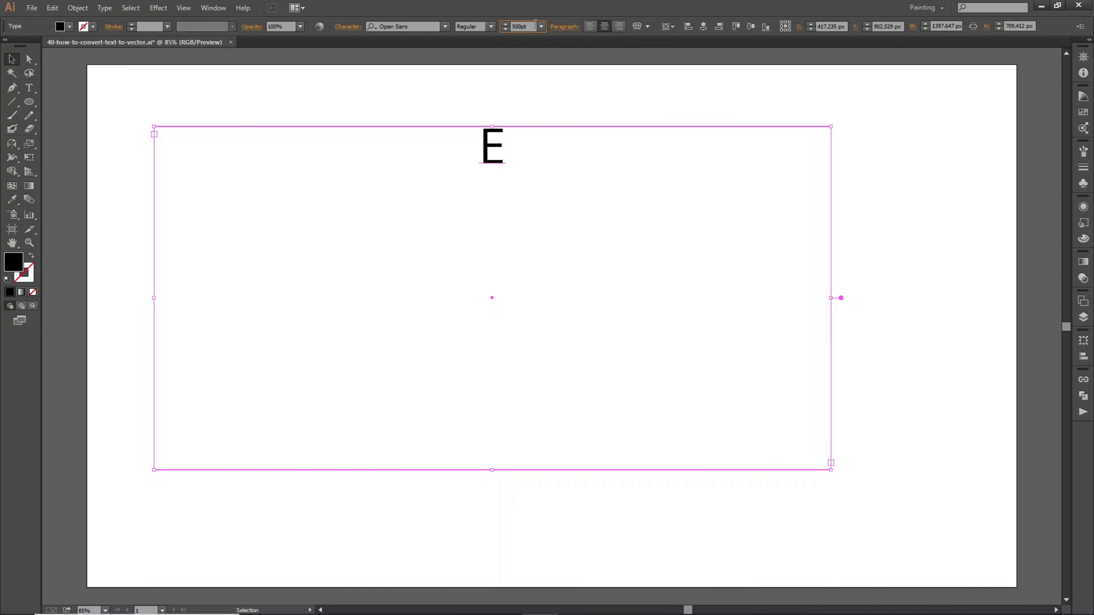
key("Return")
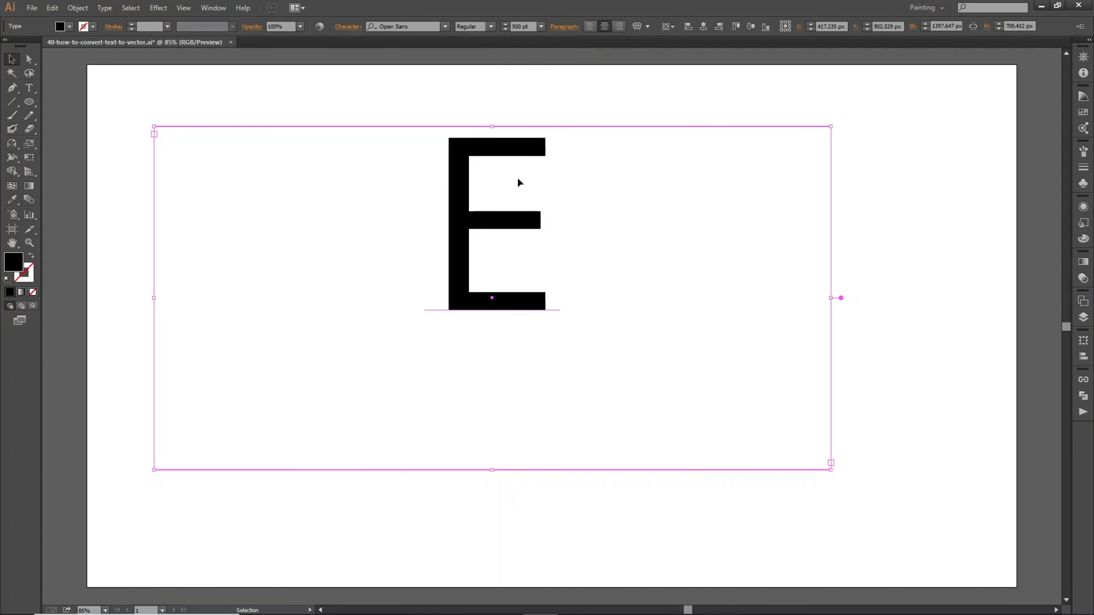
Change the E's Open Sans font style to Bold.
left_click(491, 26)
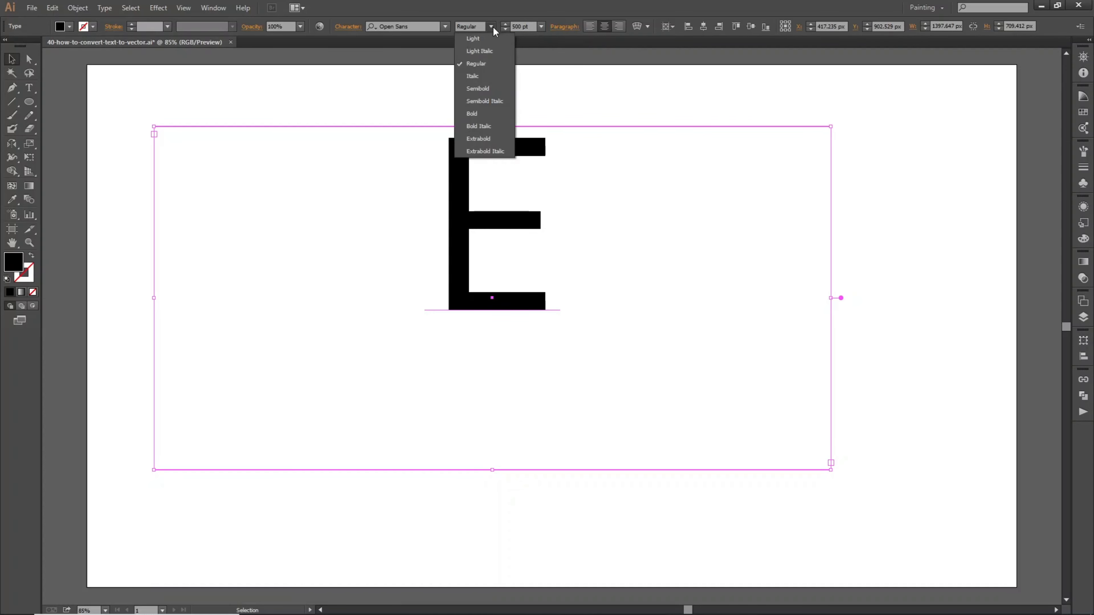
left_click(472, 113)
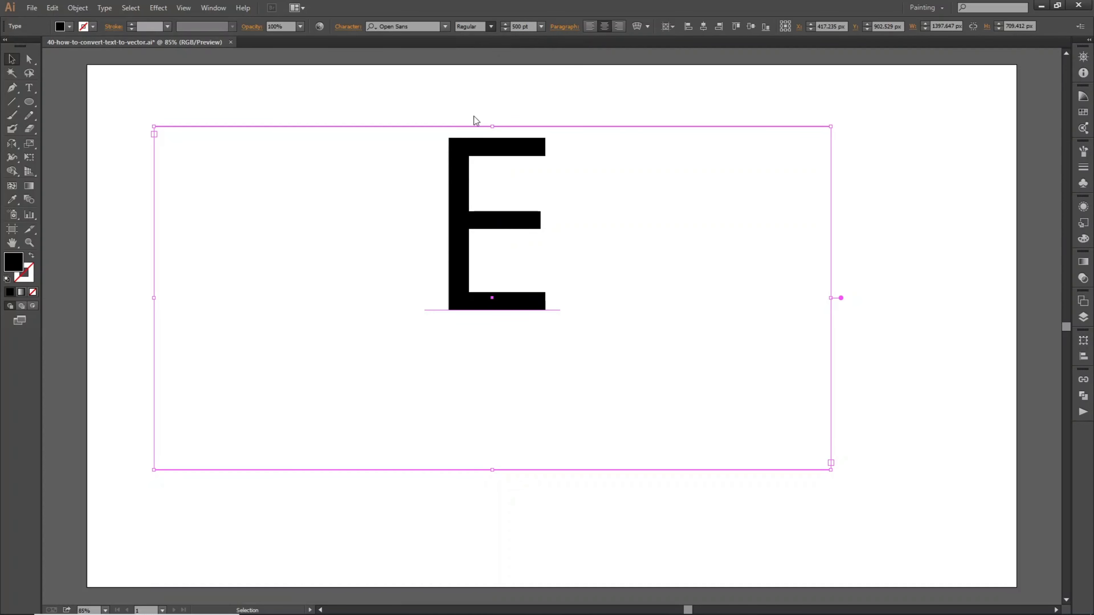
left_click(457, 87)
left_click(502, 209)
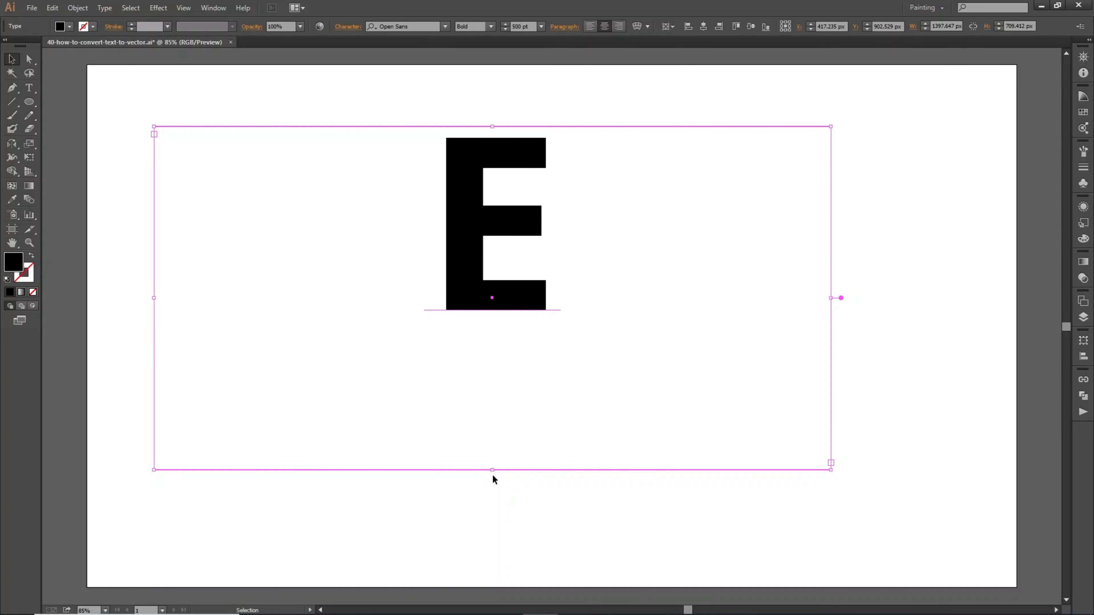
Shrink the text frame around the E to about 426 by 424 px and move it near the artboard's centre.
left_click_drag(492, 470, 499, 497)
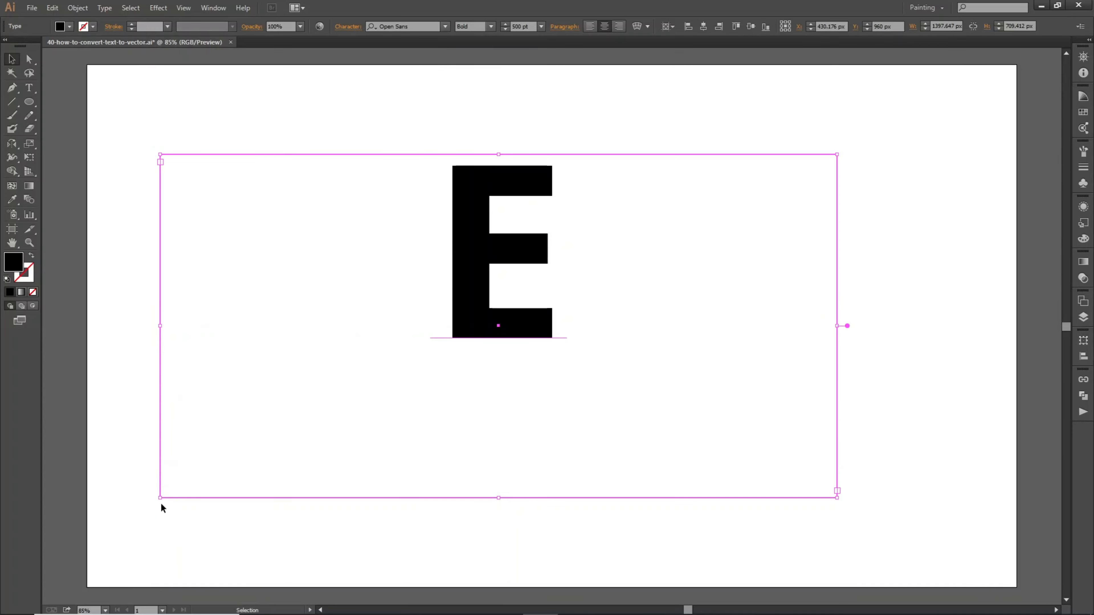
left_click_drag(162, 495, 631, 361)
left_click_drag(728, 276, 534, 314)
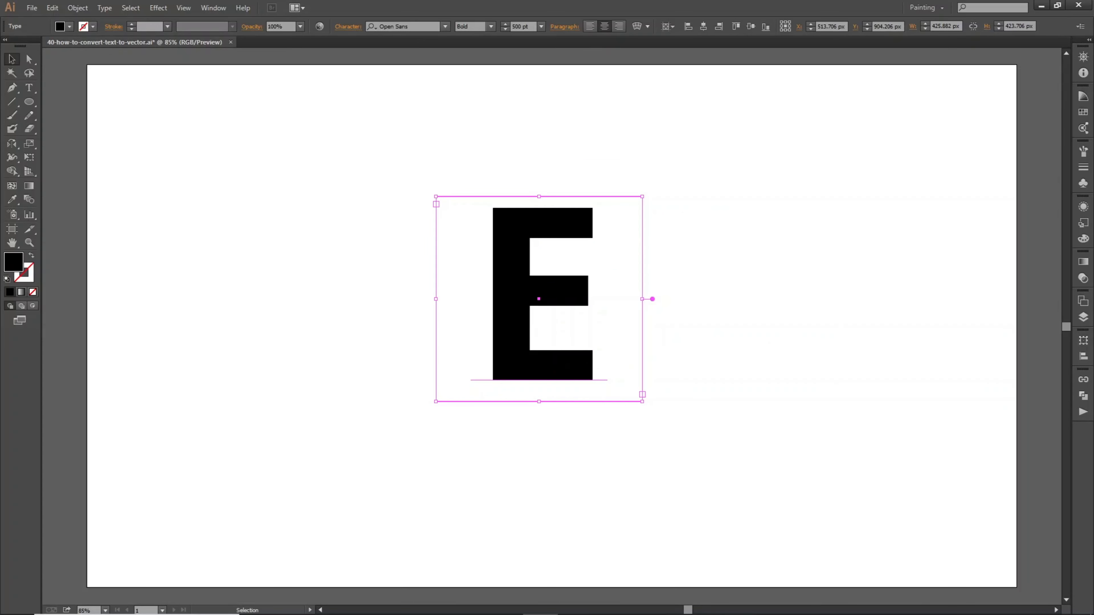
key("ctrl+shift+a")
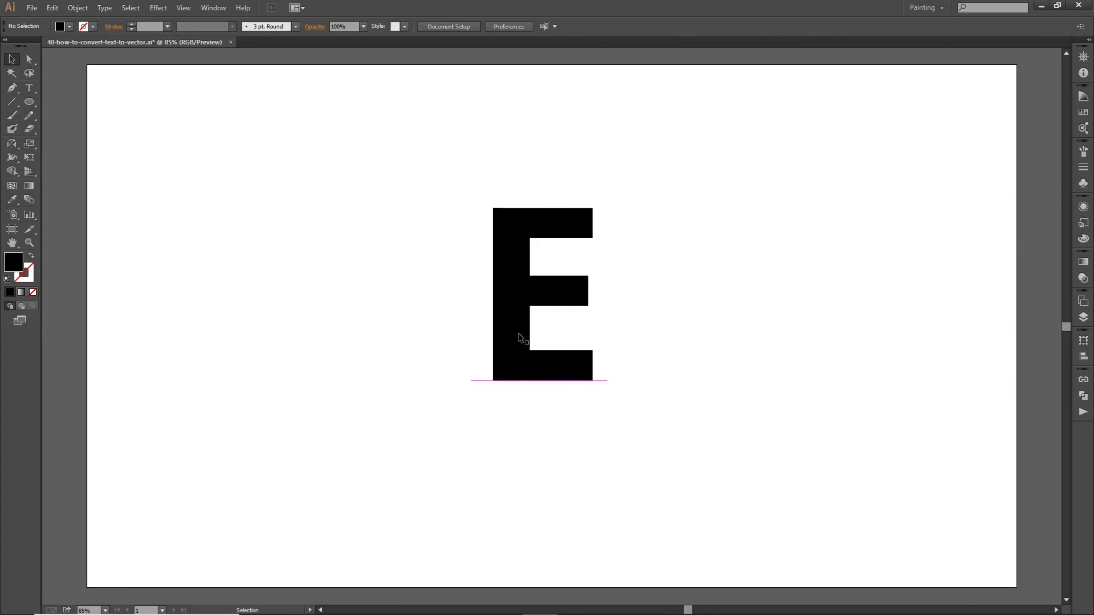
left_click_drag(516, 317, 508, 330)
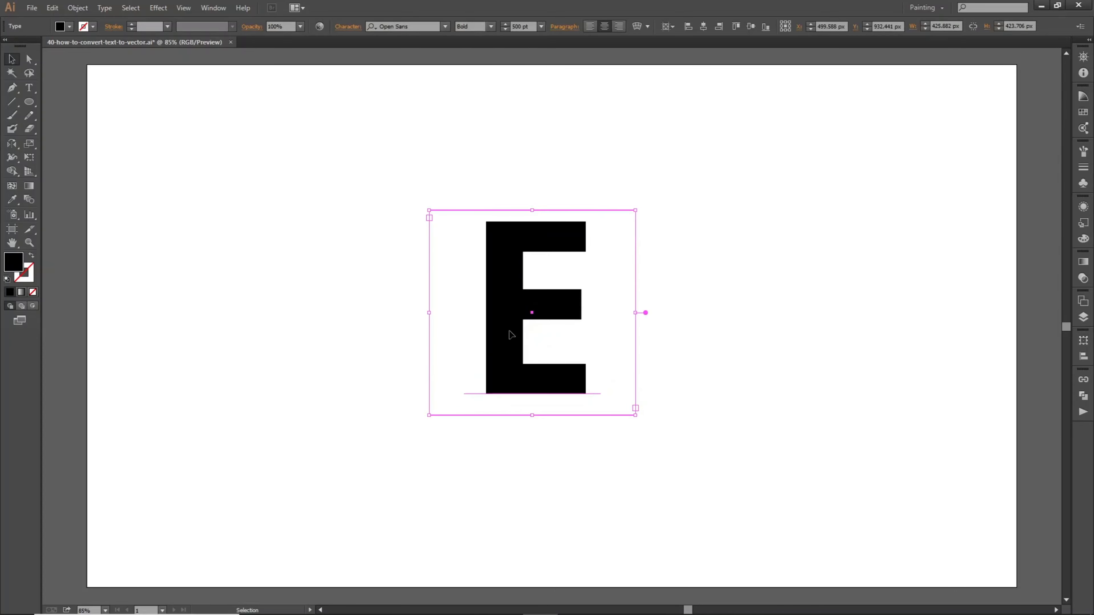
Duplicate the E in place, move one E to about X 74 px, and shift the other slightly right to X 540 px.
left_click(52, 7)
left_click(74, 67)
left_click(52, 7)
left_click(88, 94)
left_click(747, 317)
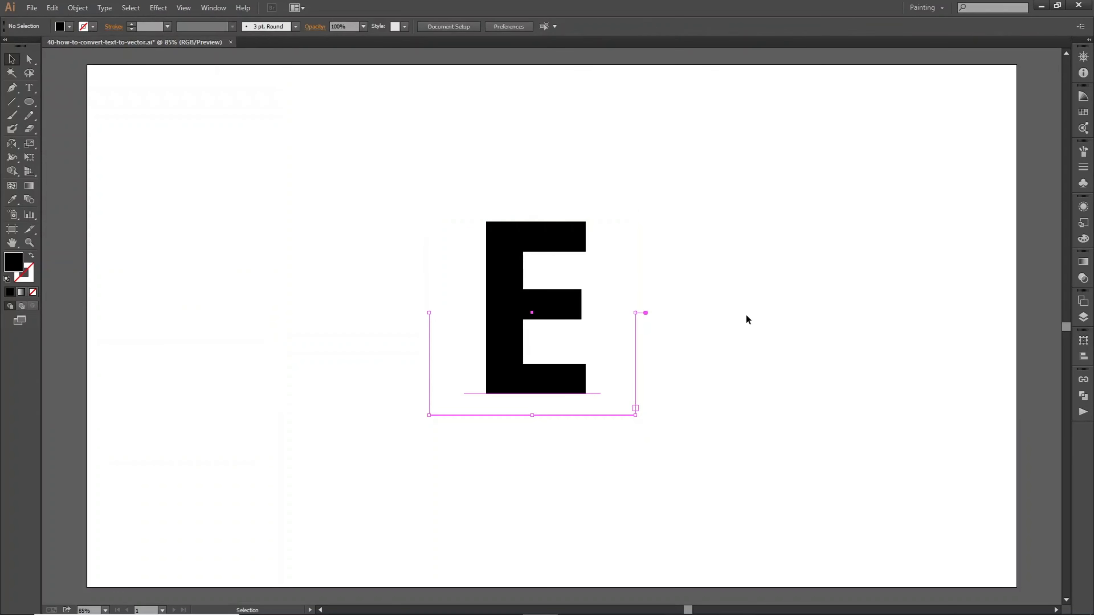
left_click_drag(534, 315, 326, 305)
left_click(542, 318)
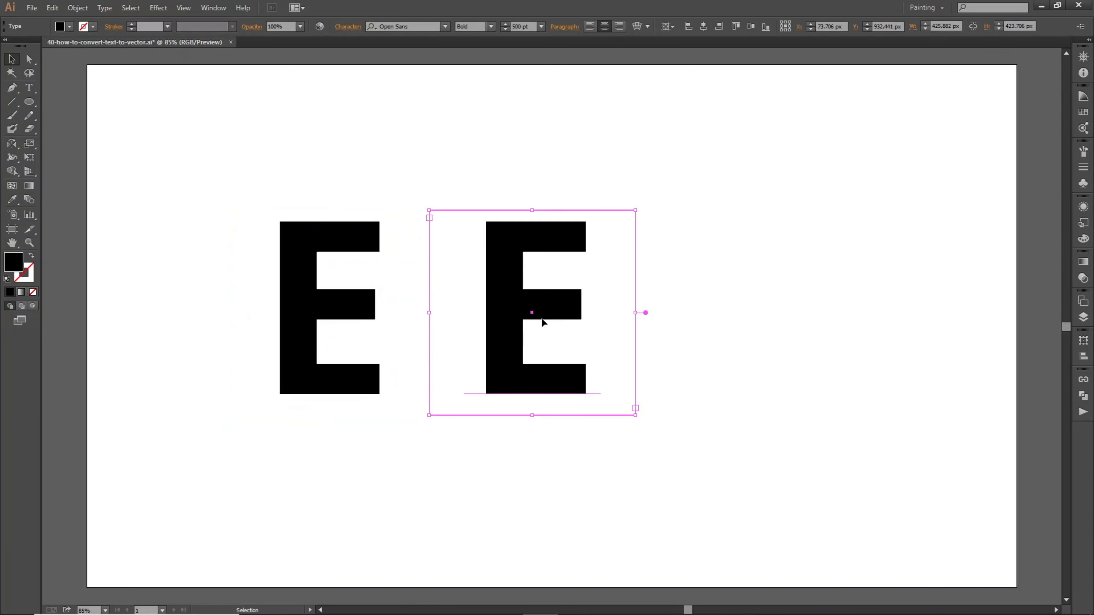
left_click_drag(527, 313, 548, 318)
left_click(774, 349)
Convert the right-hand E to vector shapes with Create Outlines.
left_click(572, 313)
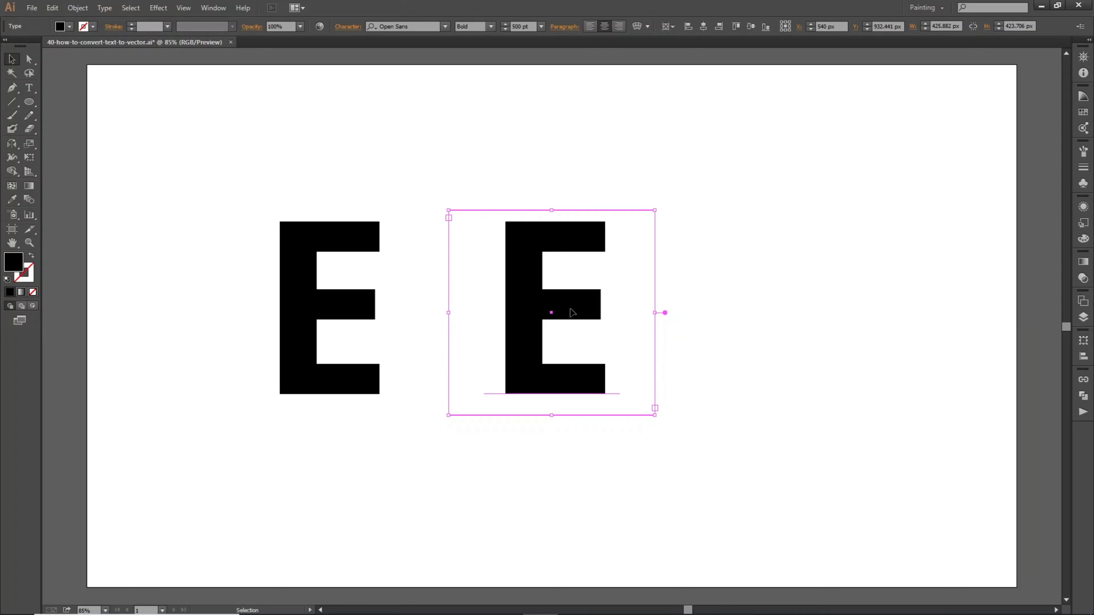
right_click(572, 313)
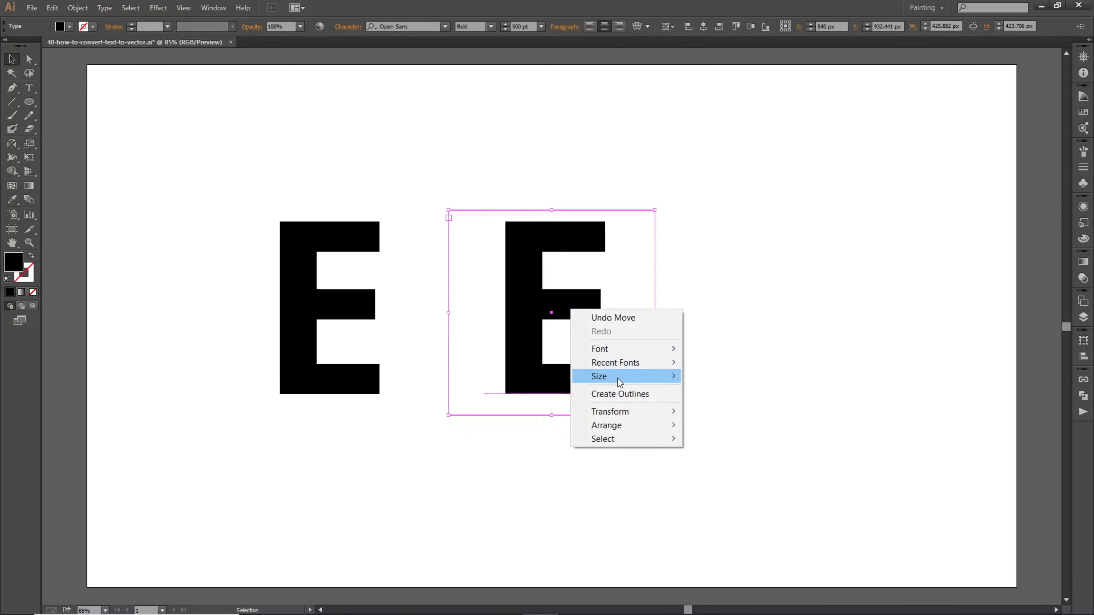
left_click(617, 392)
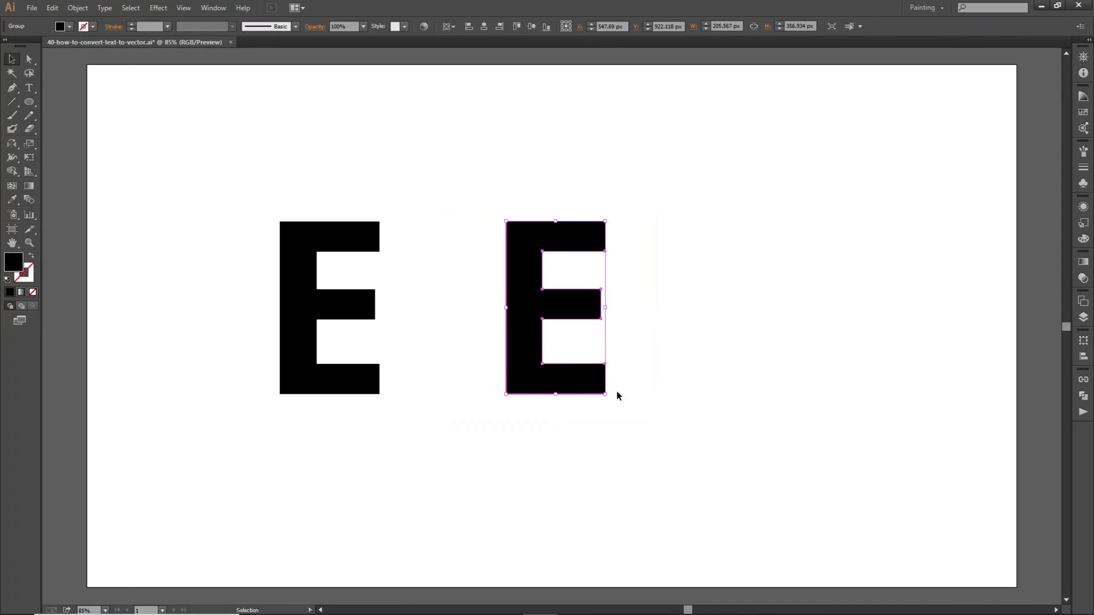
left_click(703, 349)
Compare the live-text E with the outlined E up close by selecting each in turn and examining their frames and anchor points.
left_click(560, 312)
left_click(349, 234)
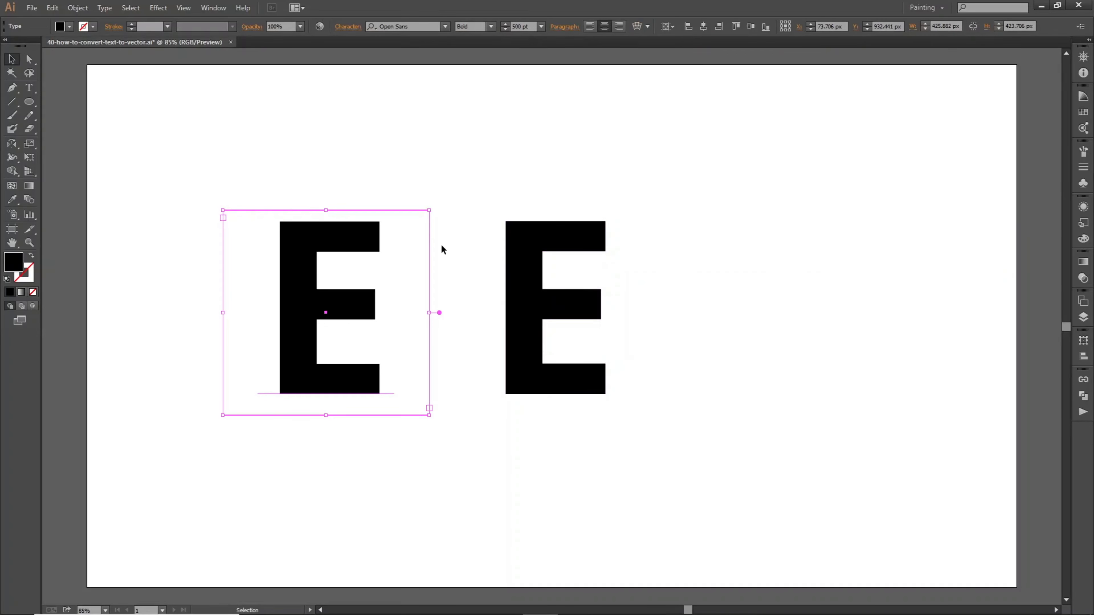
left_click(536, 299)
left_click(353, 237, "shift")
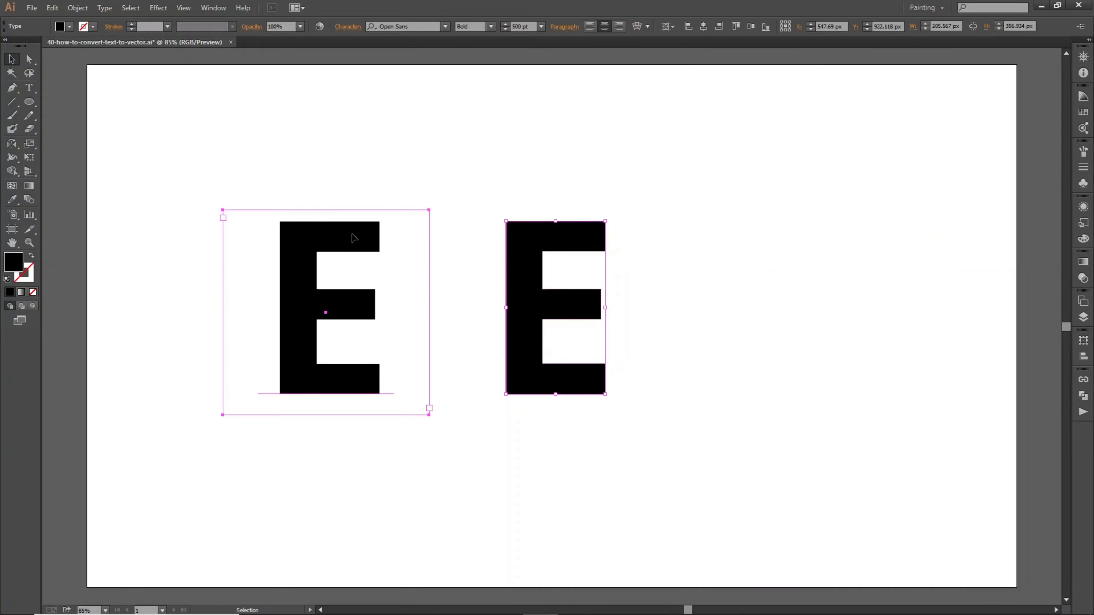
left_click(570, 249, "shift")
left_click(572, 248)
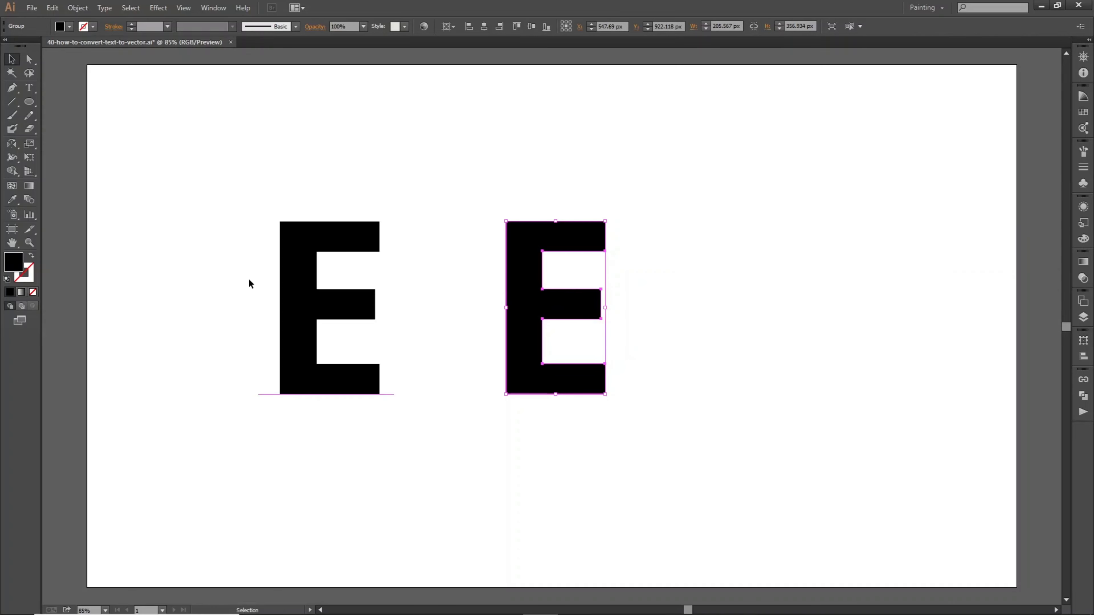
left_click(29, 243)
left_click(471, 317)
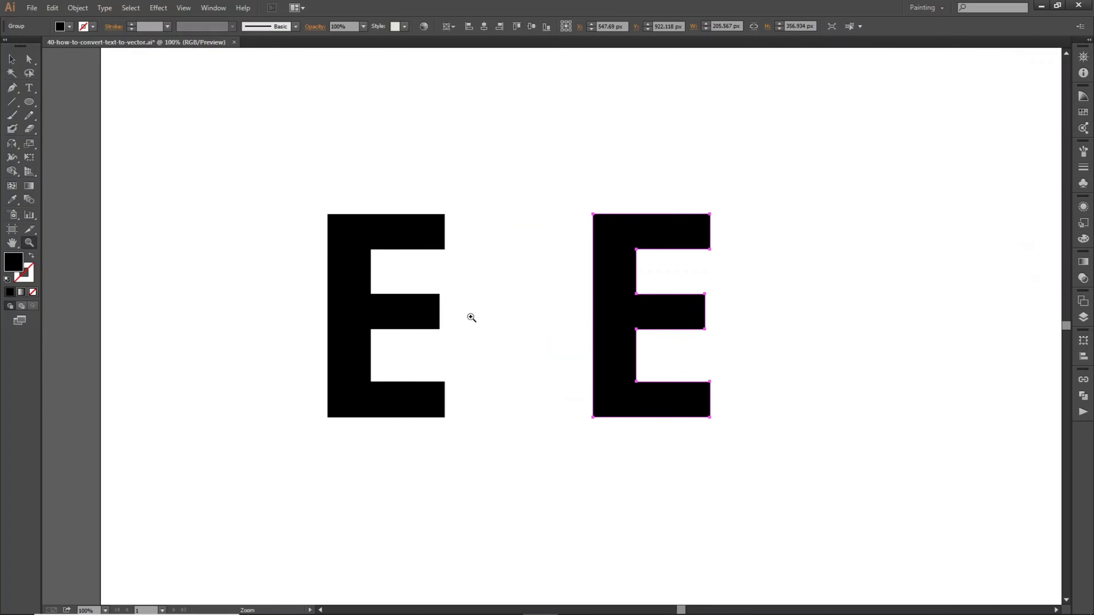
left_click(551, 343)
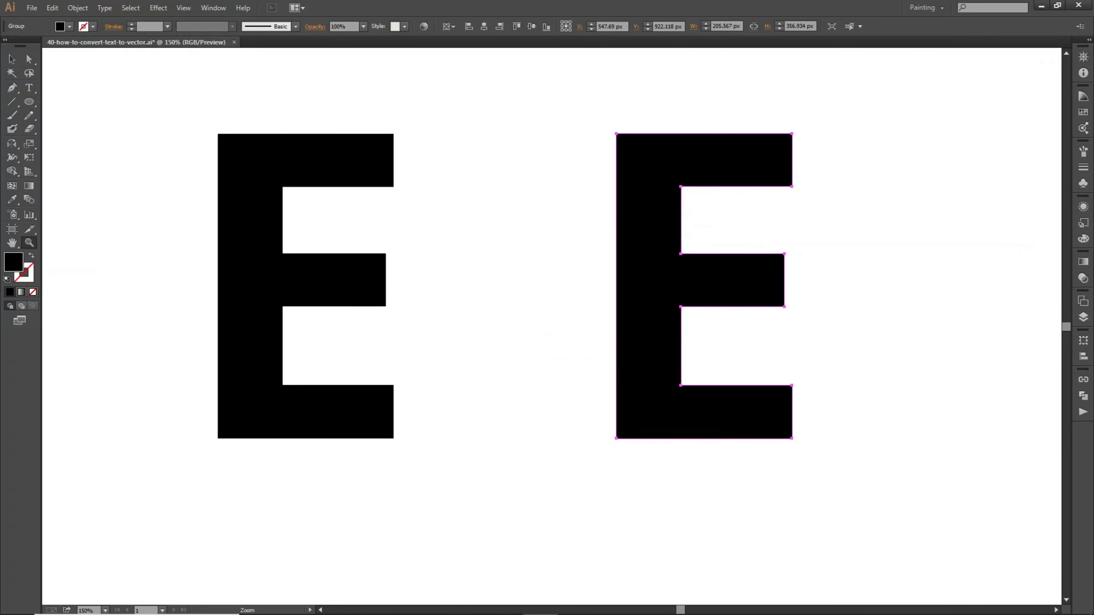
left_click(12, 59)
scroll(496, 305, "up", 1)
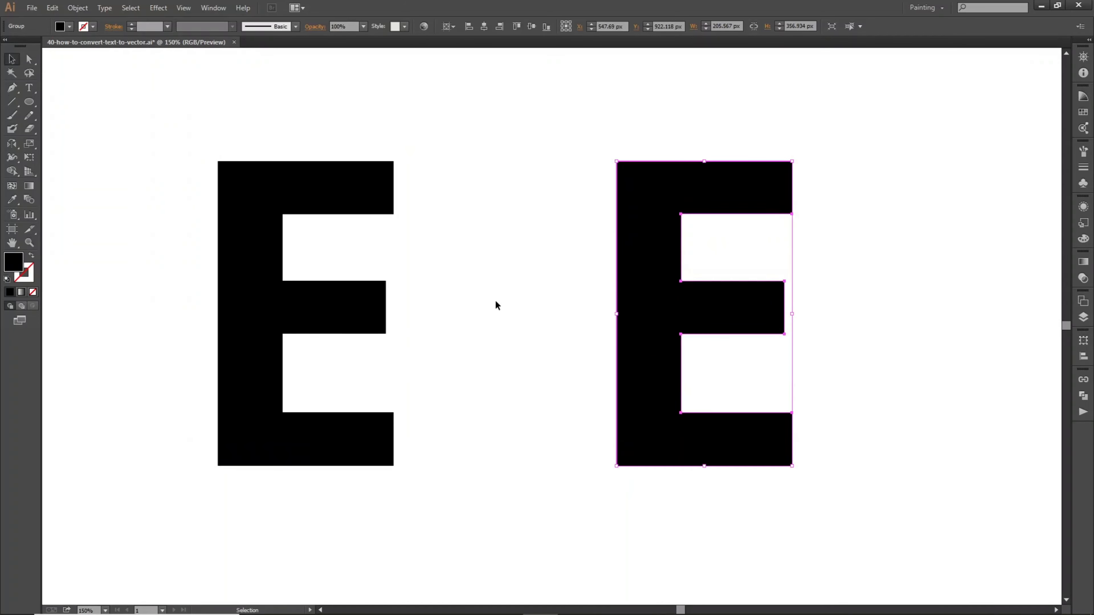
left_click(336, 319)
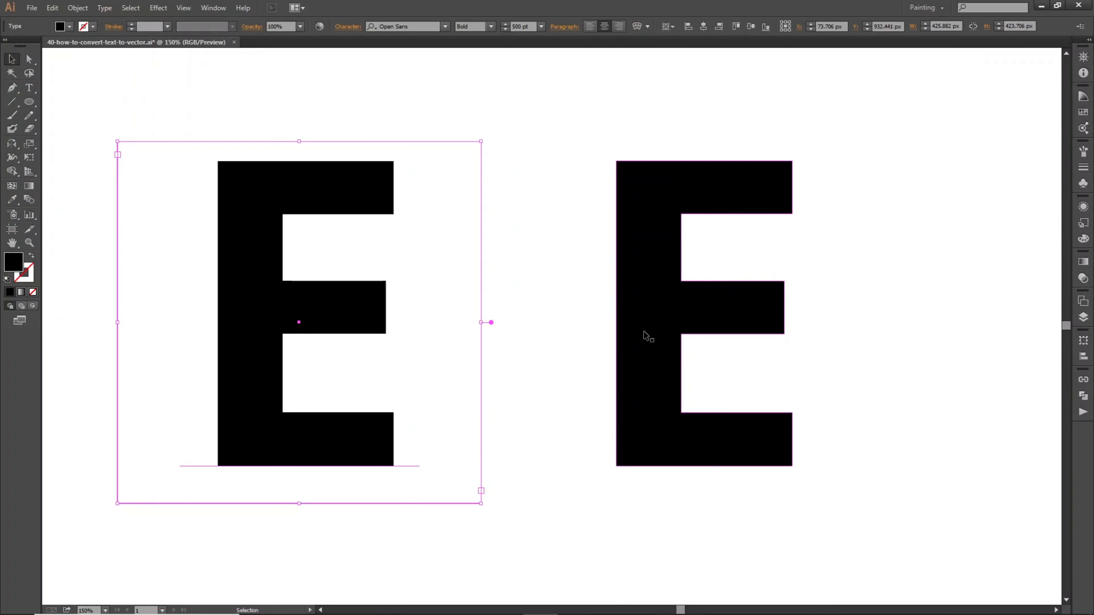
left_click(665, 340)
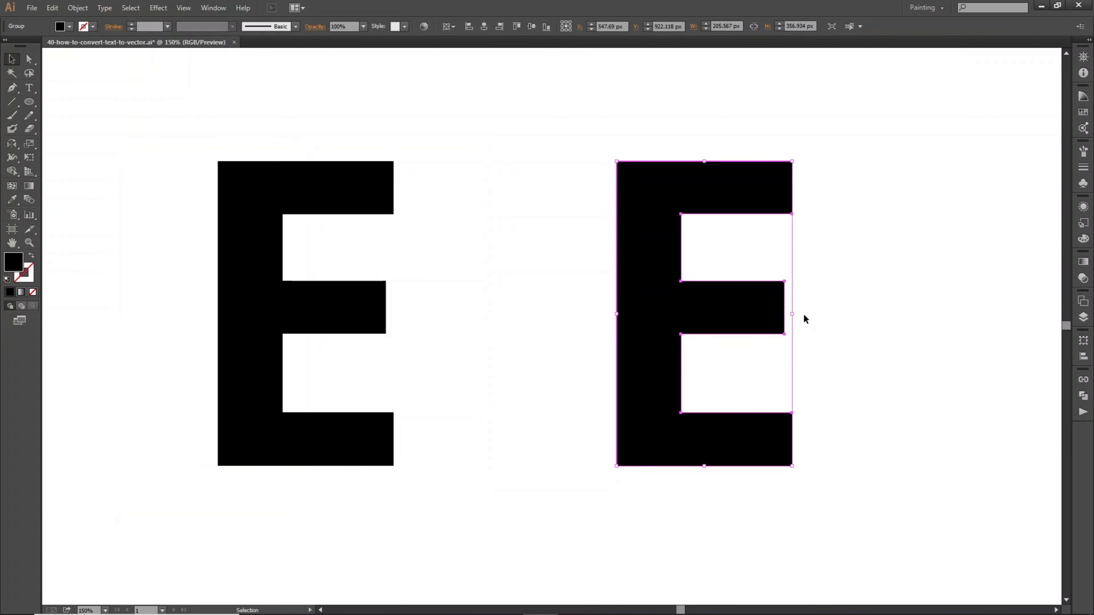
Try distorting the outlined E with Direct Selection by pulling its middle arm's upper corner, top-right corner and bottom-left corner outward.
left_click(29, 59)
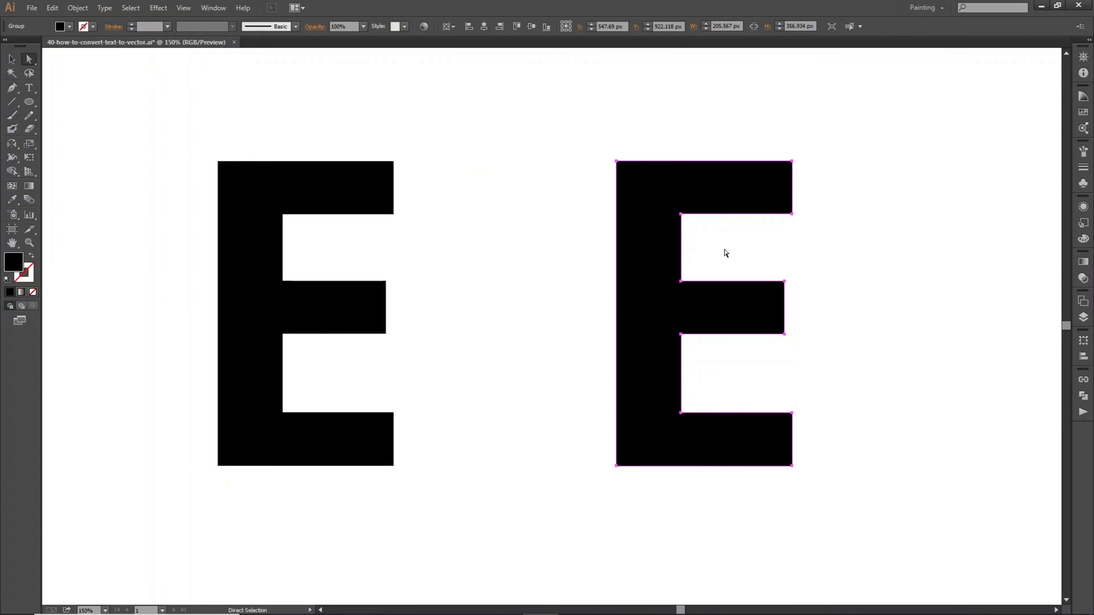
left_click_drag(785, 281, 857, 238)
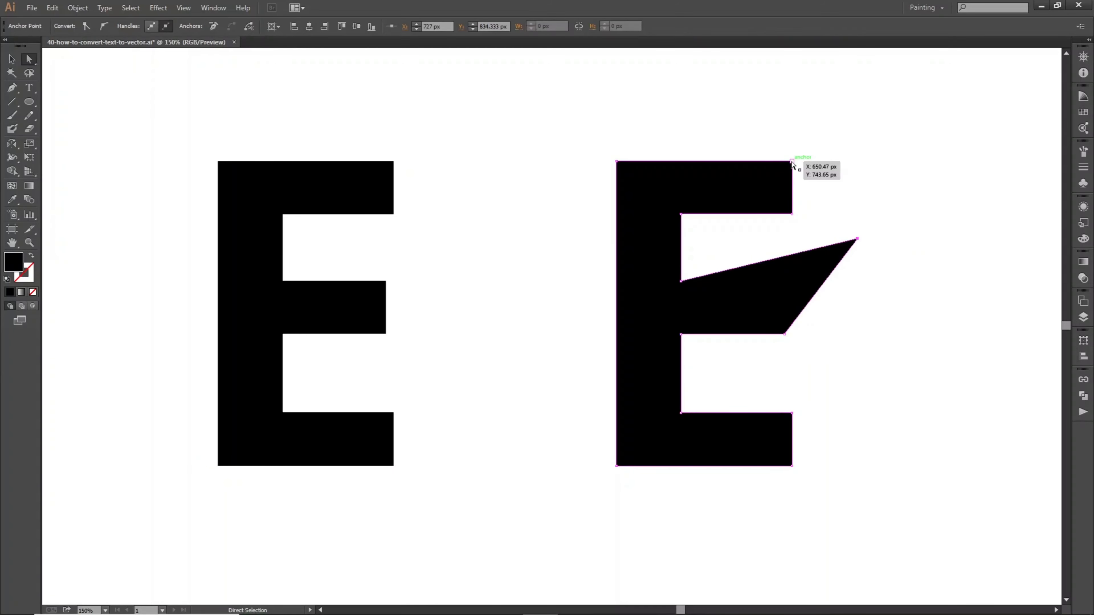
left_click_drag(792, 161, 809, 98)
left_click(872, 164)
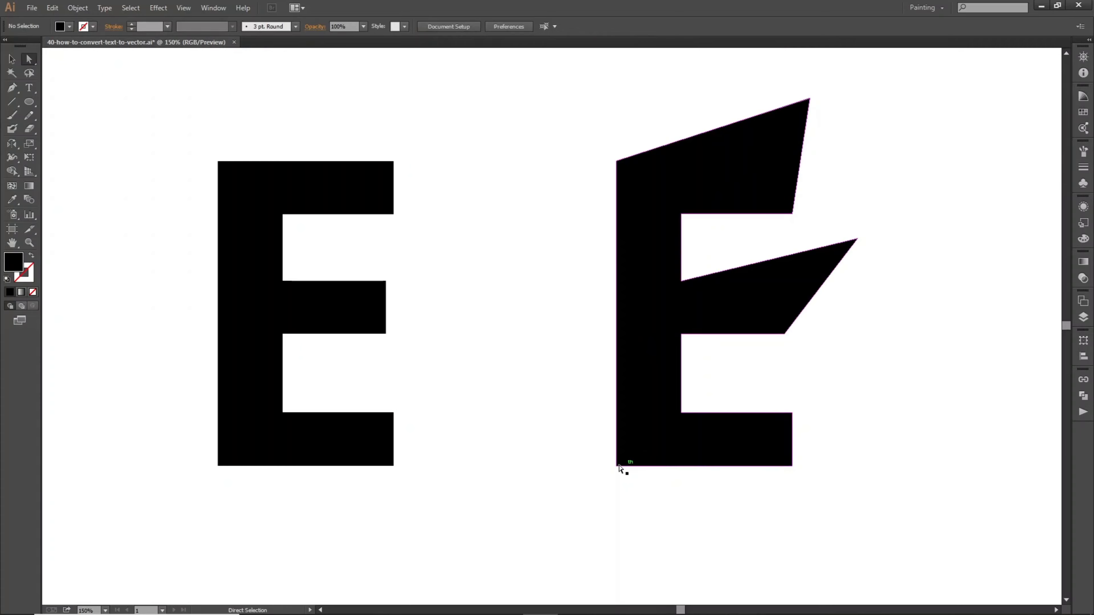
left_click_drag(617, 466, 558, 509)
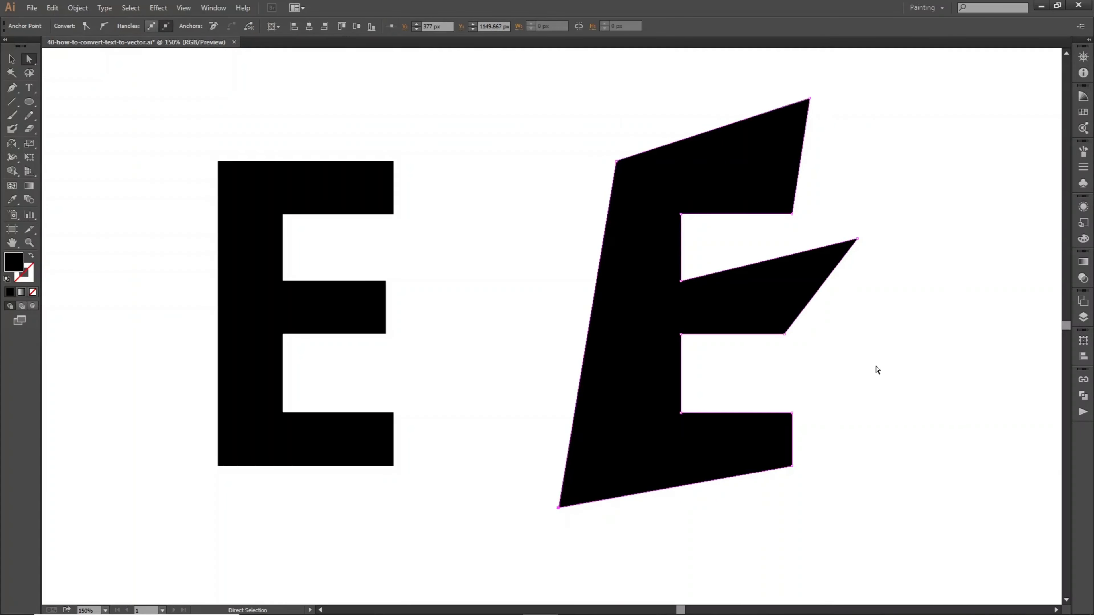
left_click(876, 369)
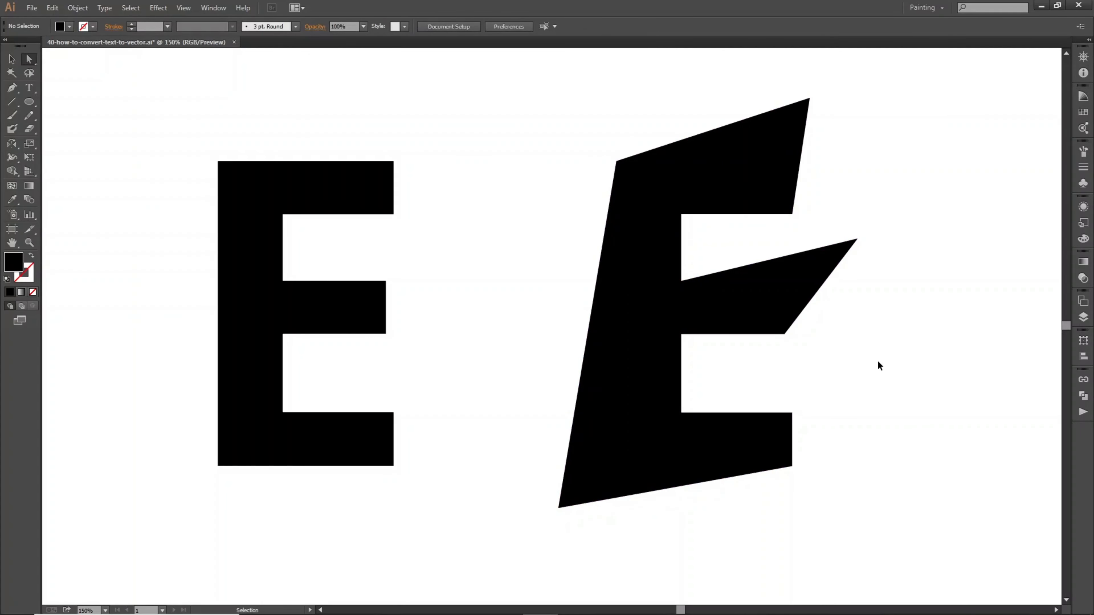
Undo the anchor point moves on the outlined E and deselect it.
key("ctrl+z")
key("ctrl+z")
key("ctrl+z")
key("ctrl+z")
key("ctrl+z")
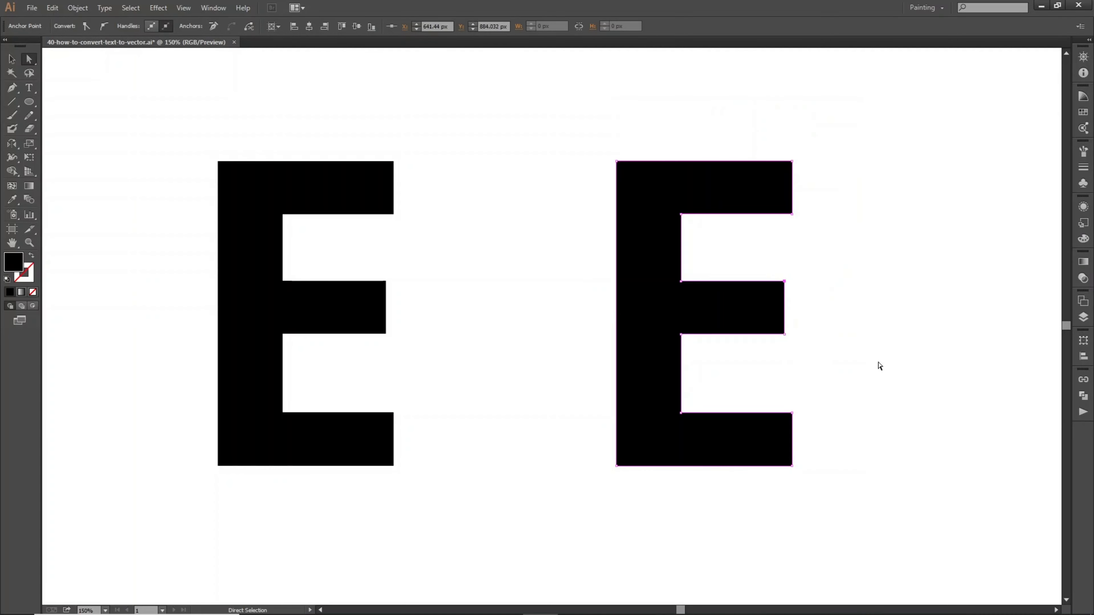
left_click(11, 59)
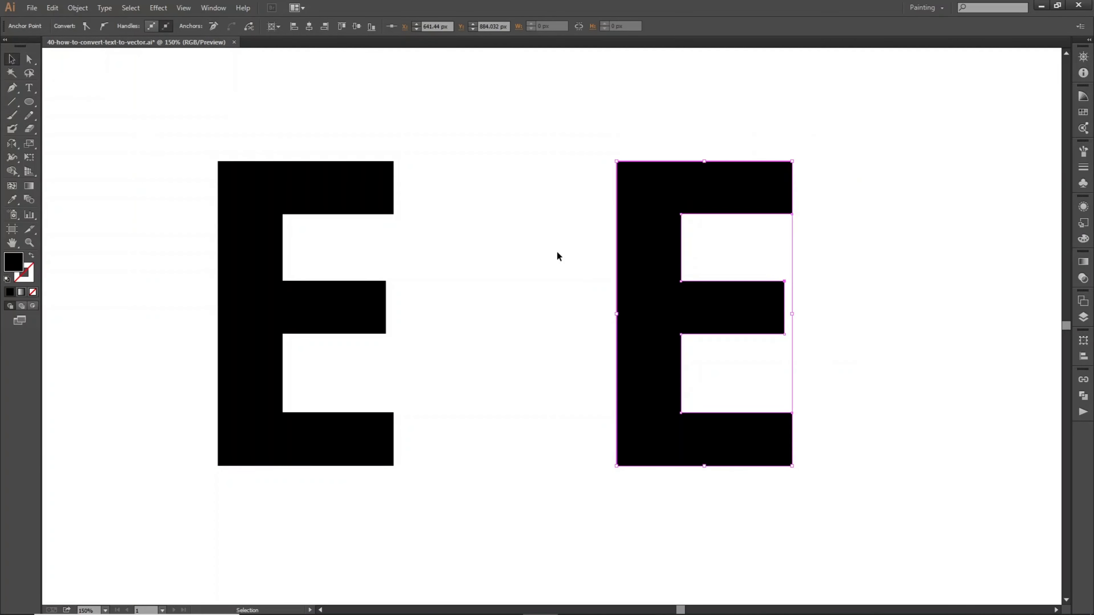
left_click(557, 251)
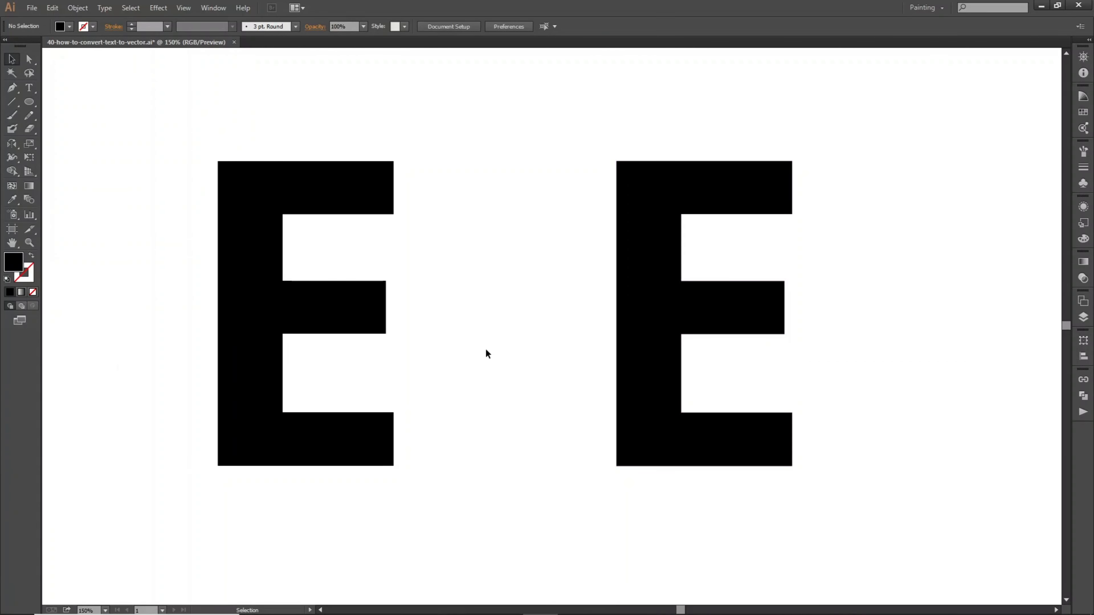
Copy the live-text E, paste the duplicate in front and move it to the far side of the outlined E.
left_click(296, 320)
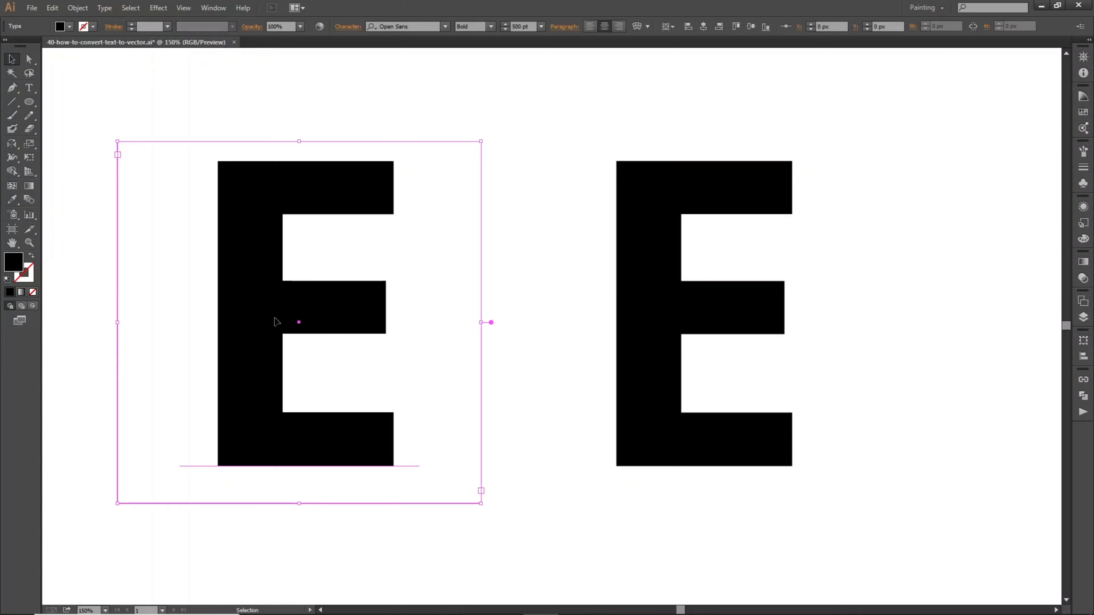
left_click(58, 10)
left_click(76, 72)
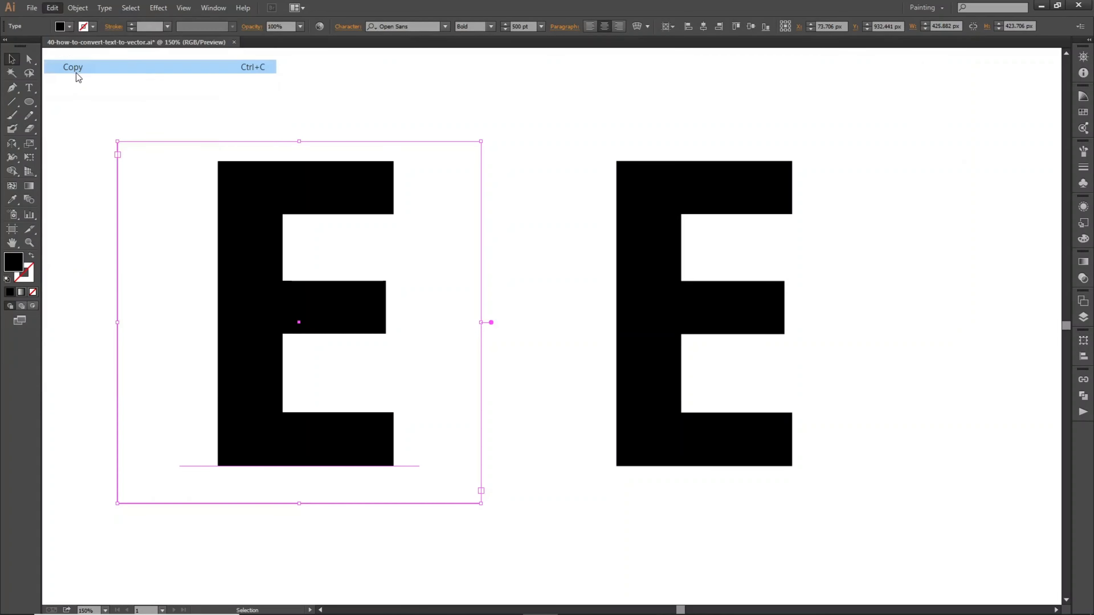
left_click(52, 7)
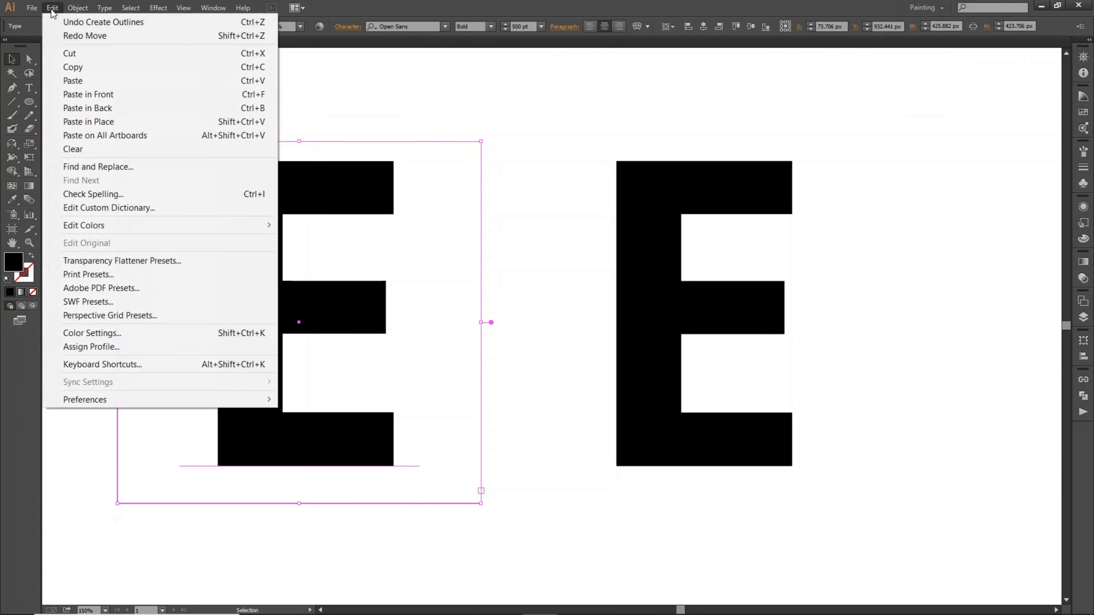
left_click(78, 95)
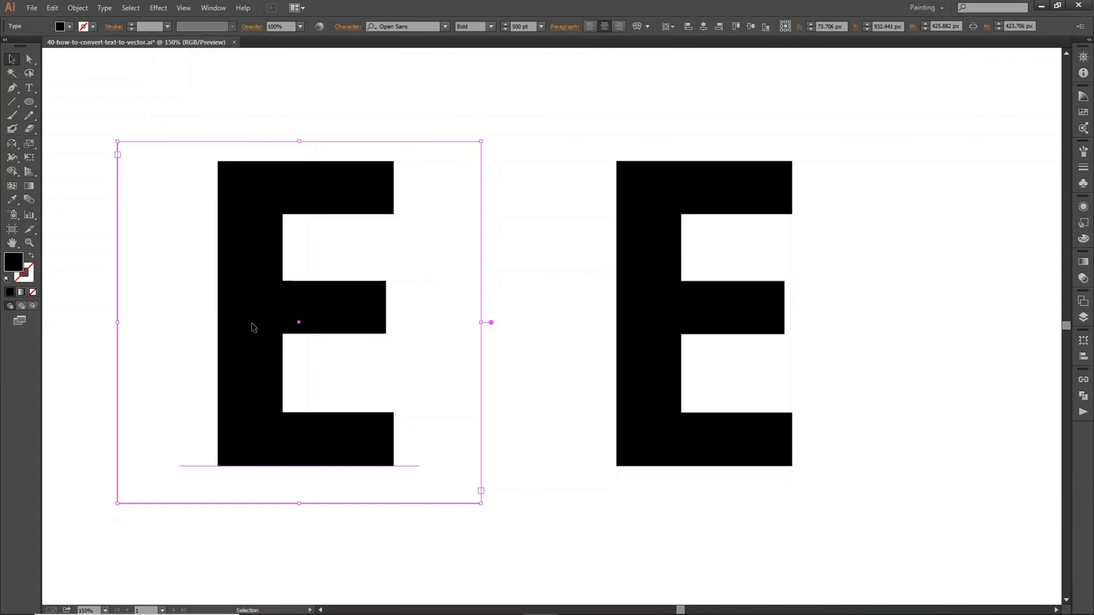
left_click_drag(253, 328, 920, 291)
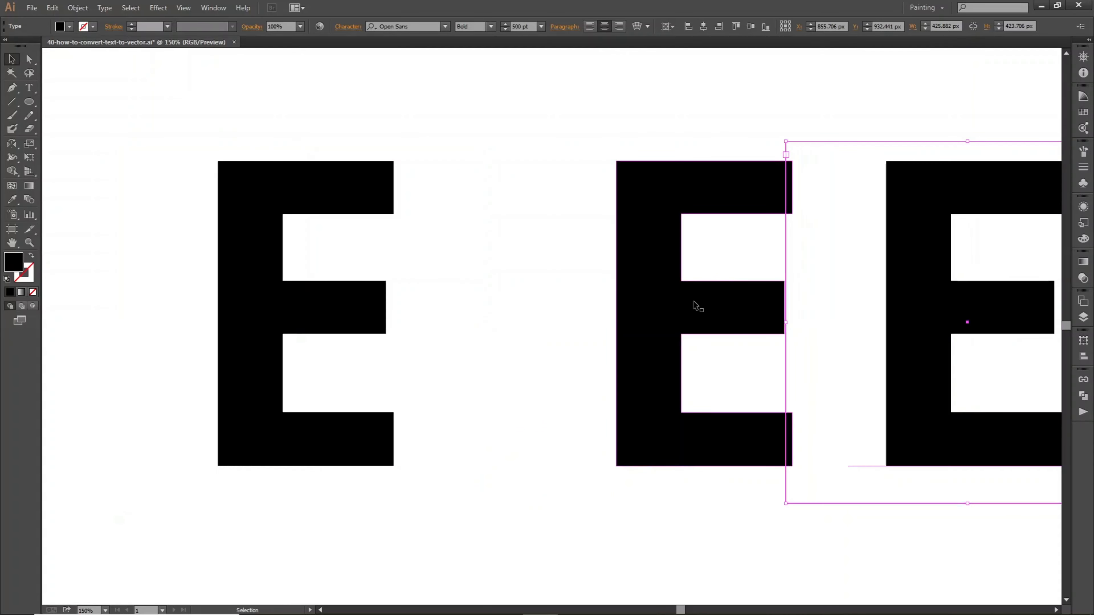
Delete the outlined E and move the live-text copy into its place beside the original E.
left_click_drag(659, 310, 625, 313)
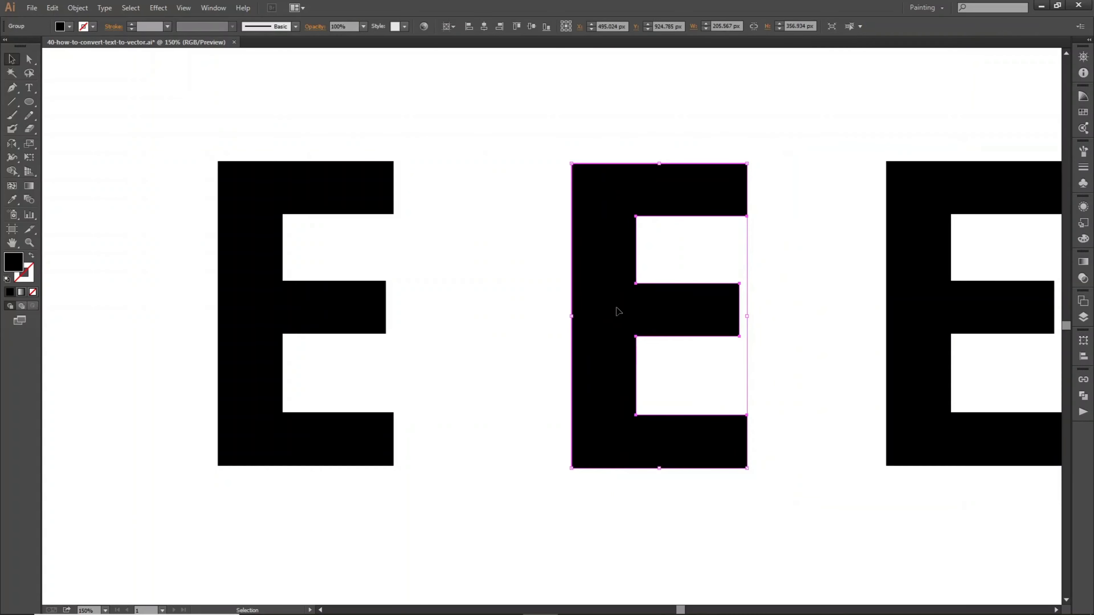
key("space")
left_click_drag(779, 291, 730, 285)
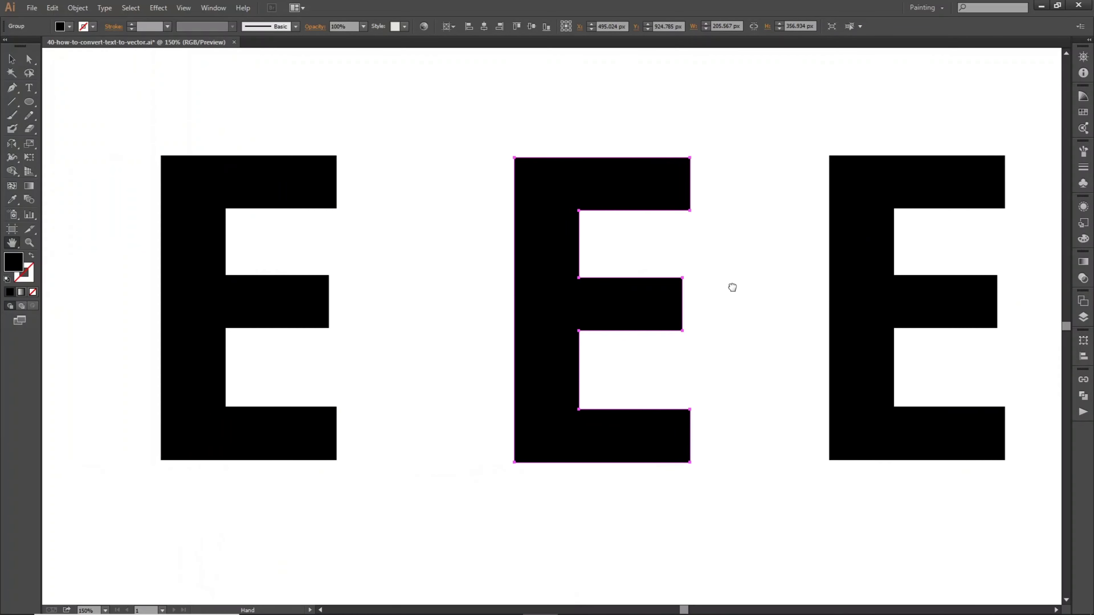
left_click(12, 59)
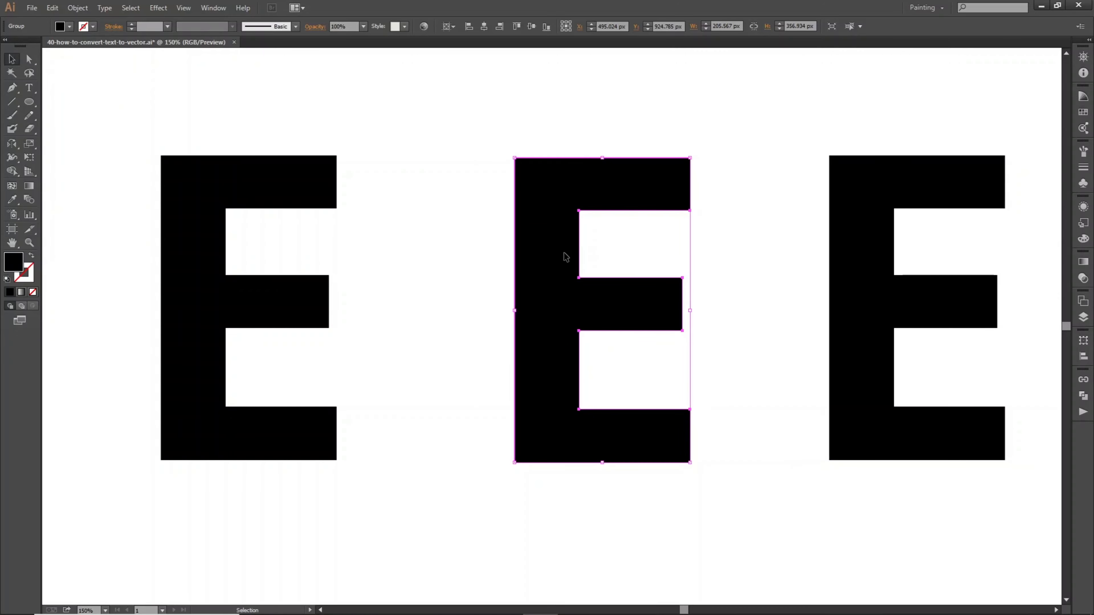
key("Delete")
left_click_drag(851, 270, 541, 264)
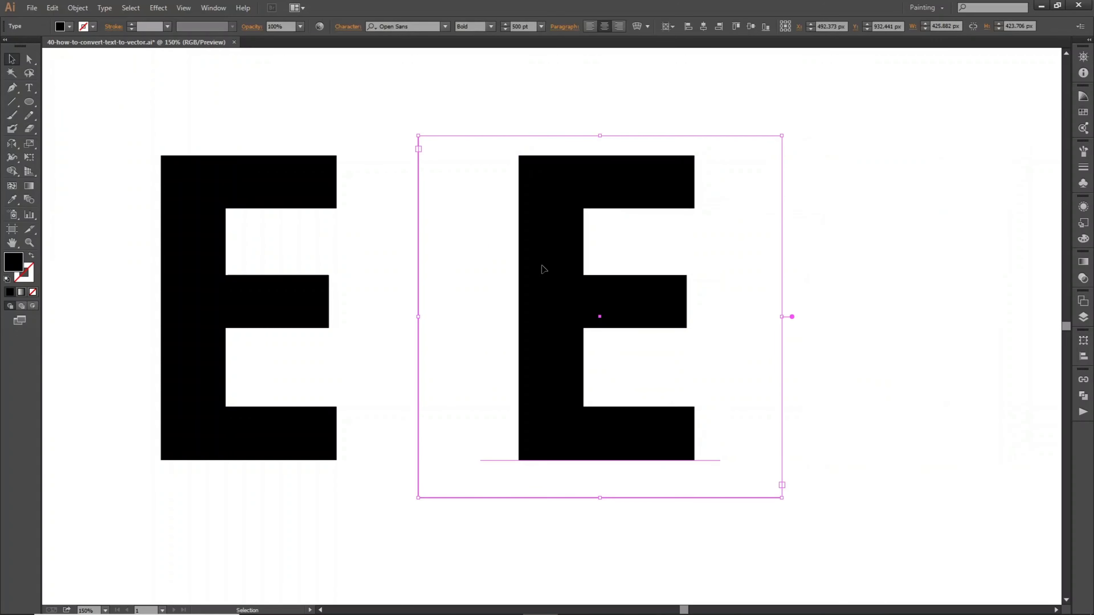
left_click(800, 276)
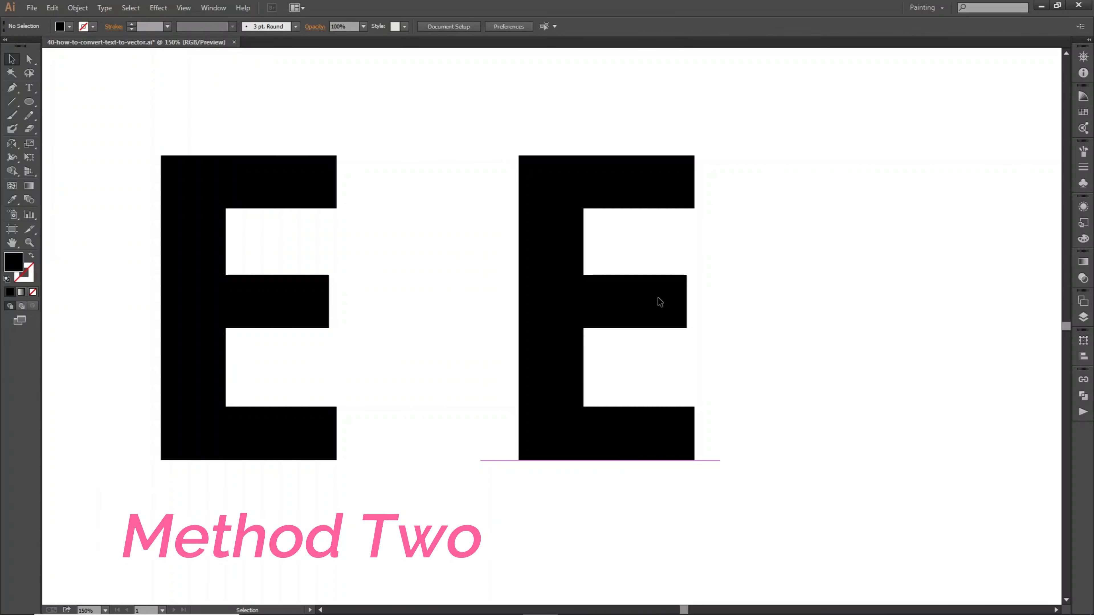
Convert the right-hand live-text E to a vector shape with Expand, keeping Object and Fill enabled, and deselect it.
left_click(660, 302)
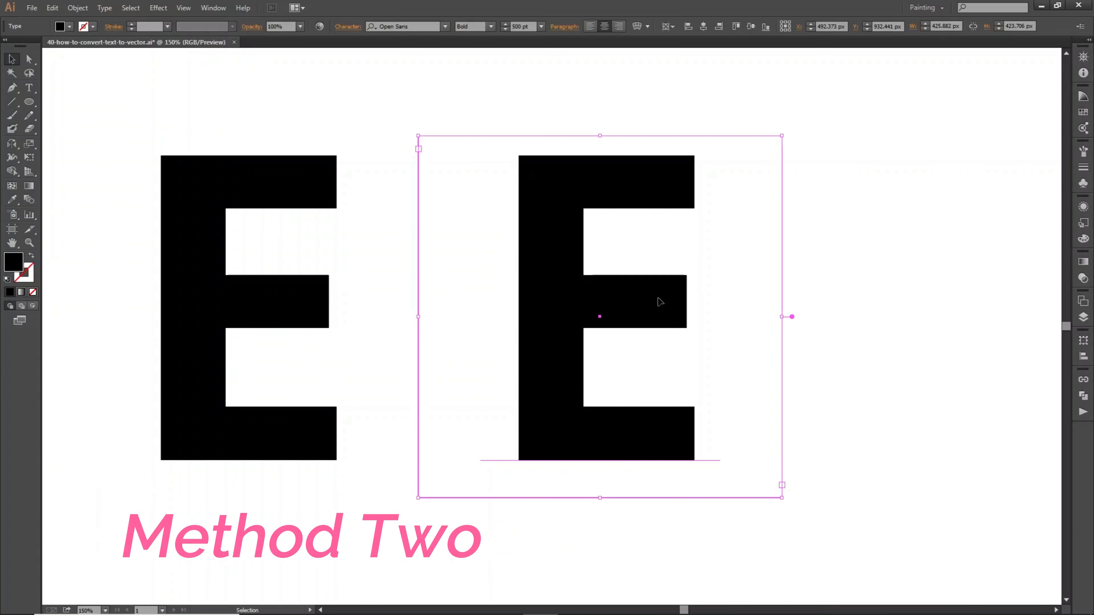
left_click(77, 8)
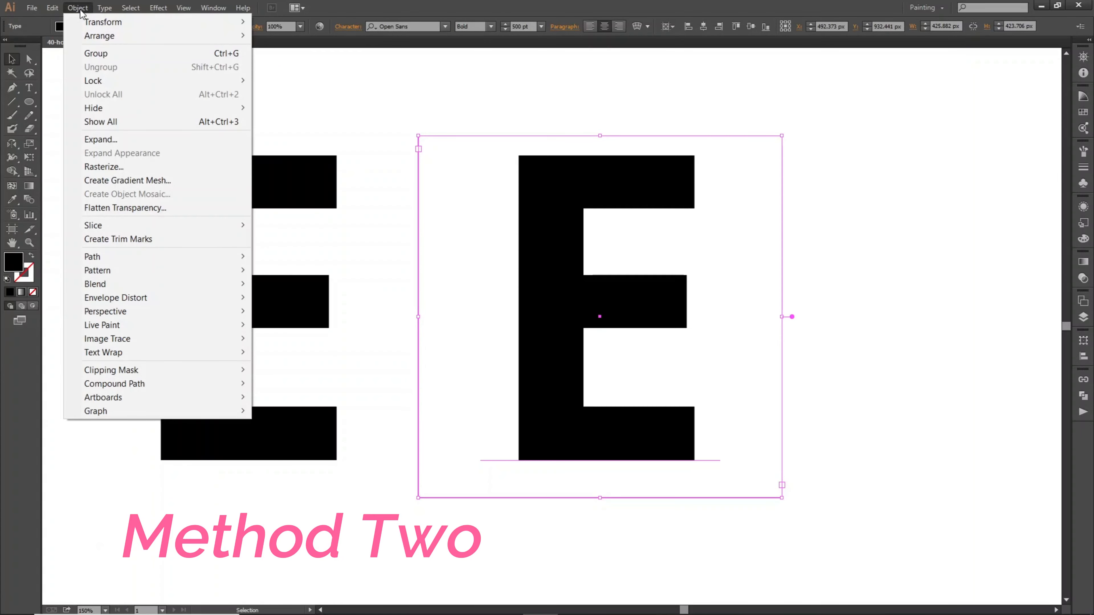
left_click(107, 142)
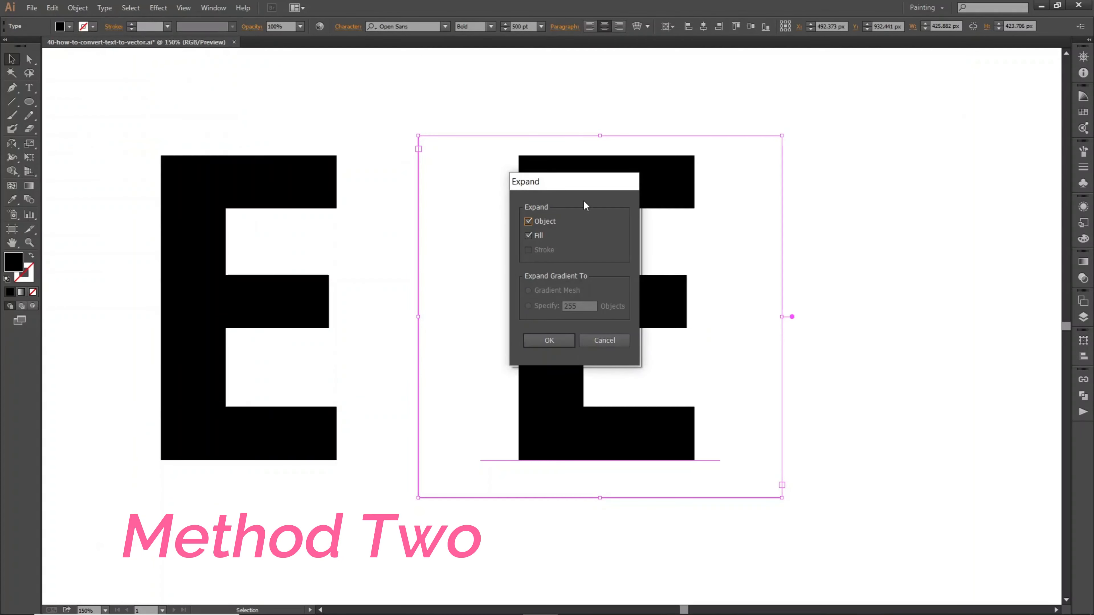
left_click_drag(579, 186, 799, 208)
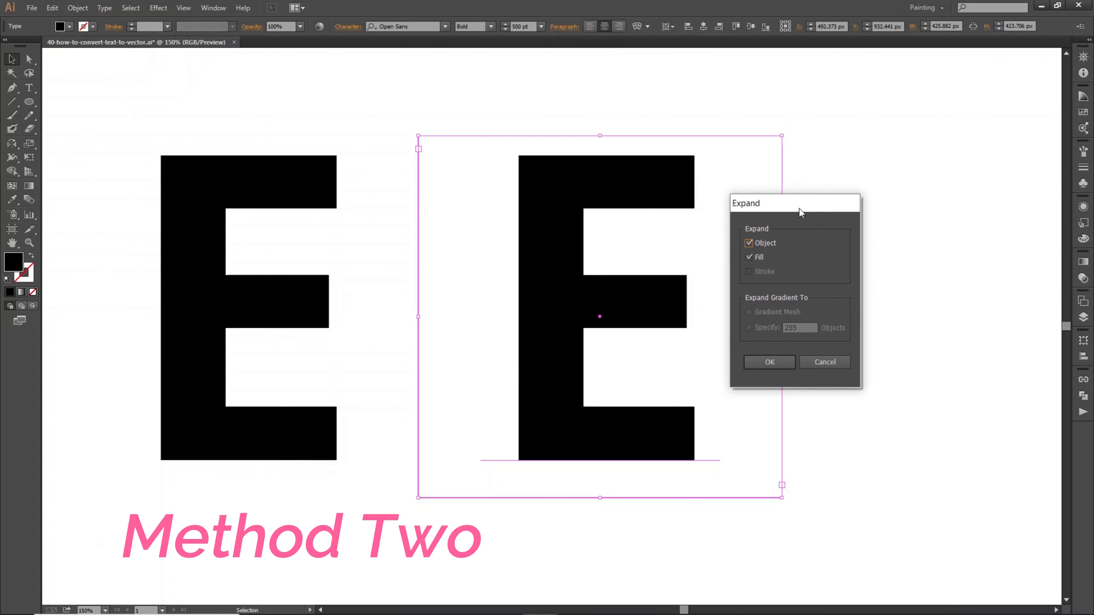
left_click(782, 362)
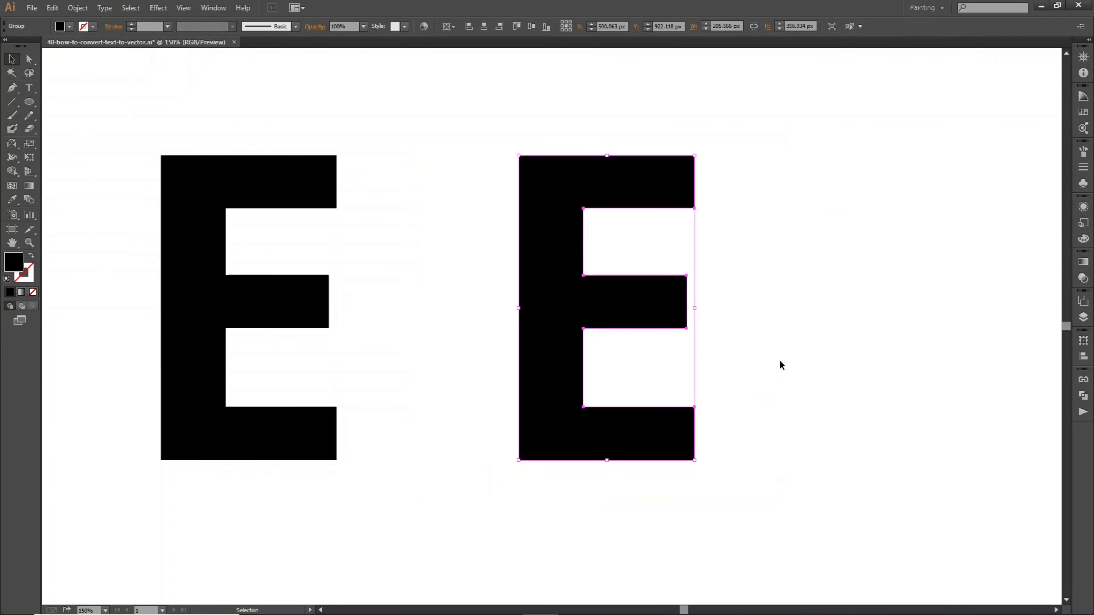
left_click(817, 319)
Compare the expanded E with the live-text E by selecting each in turn.
left_click(652, 318)
left_click(290, 301)
left_click(715, 312)
Try moving the expanded E's top-right corner with Direct Selection and undo the move.
left_click(30, 60)
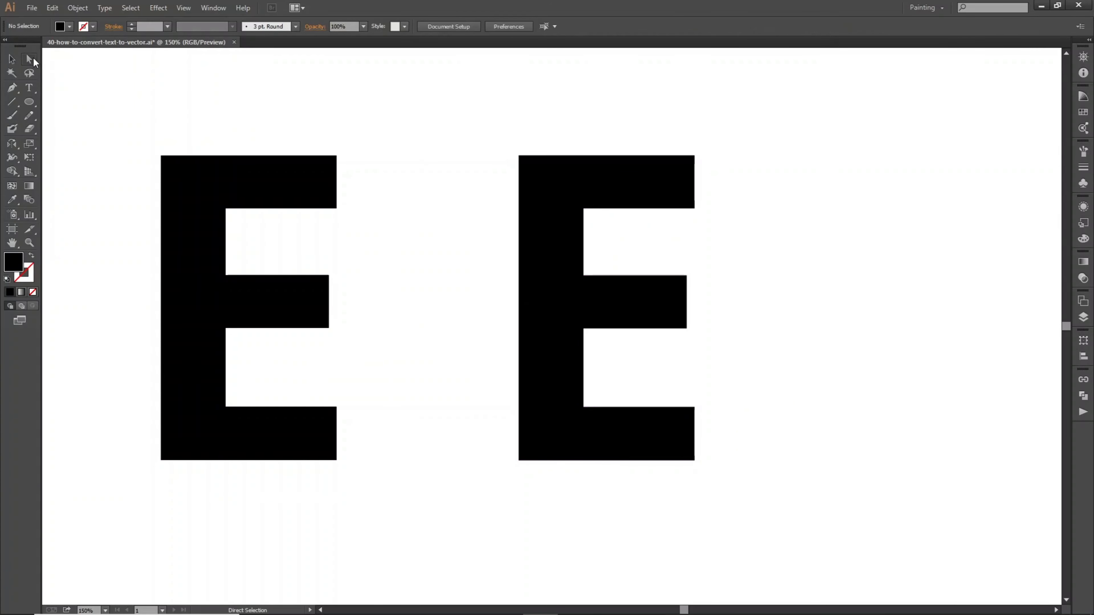
left_click(664, 172)
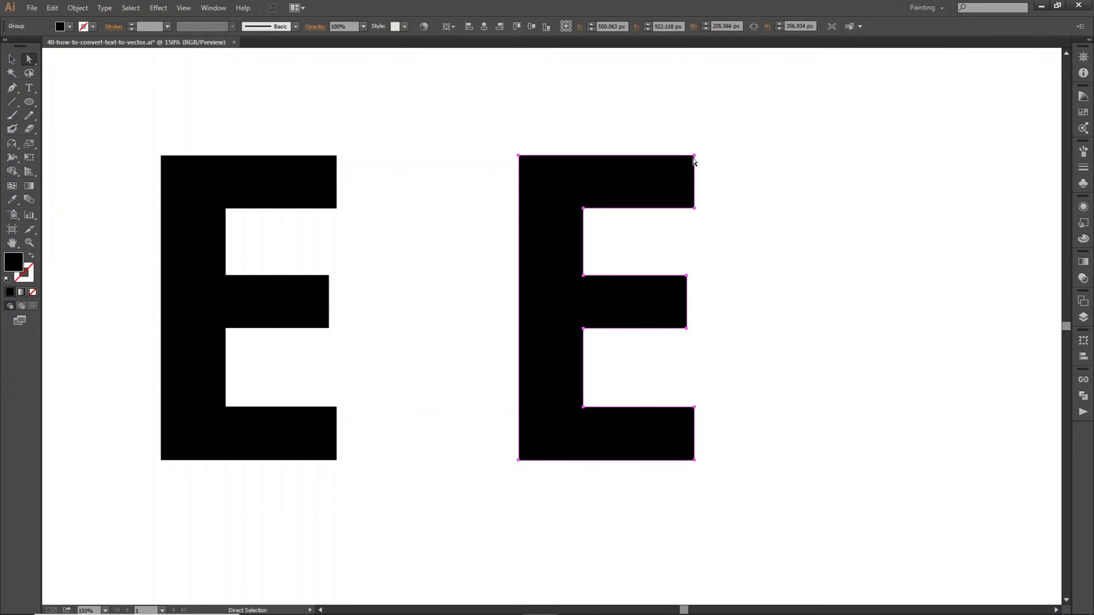
left_click_drag(695, 157, 720, 148)
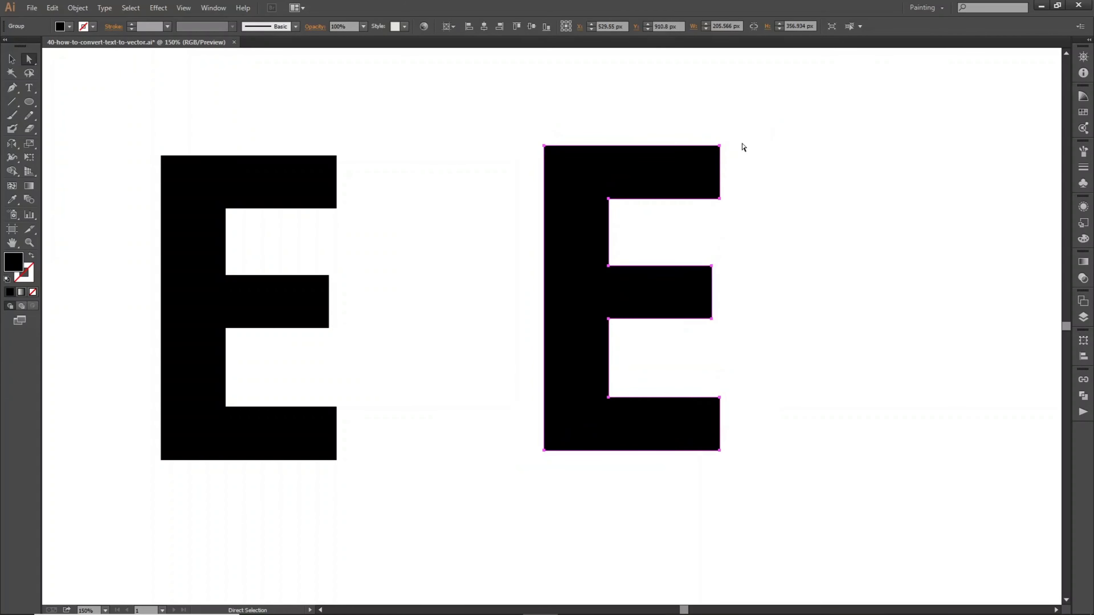
key("ctrl+z")
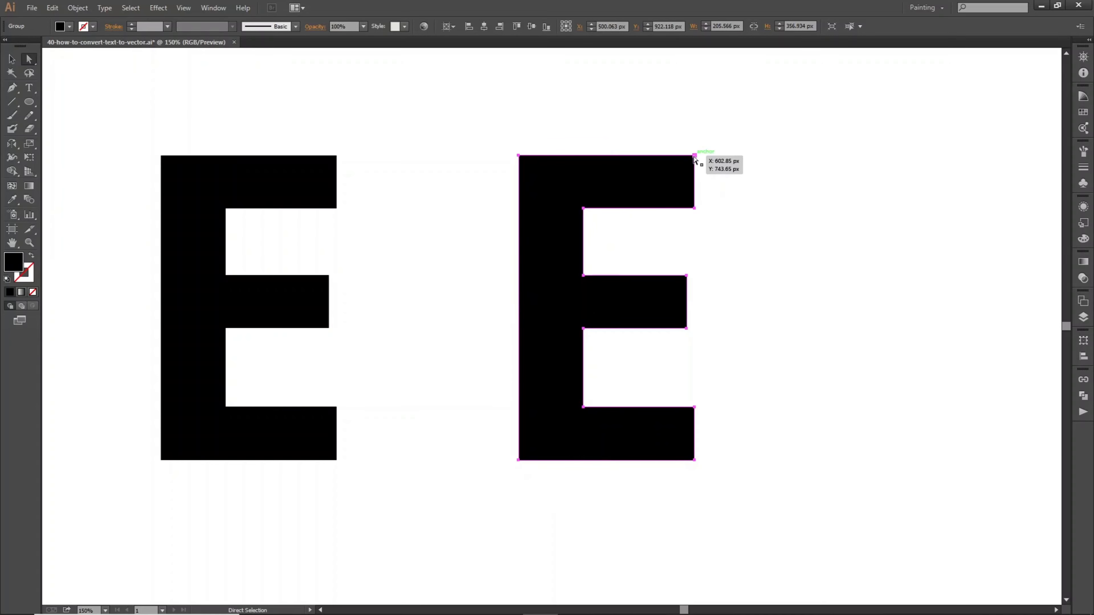
Try distorting the expanded E by pulling its top-right corner, middle arm's lower corner and bottom arm's upper corner outward.
left_click(694, 158)
left_click_drag(694, 158, 728, 115)
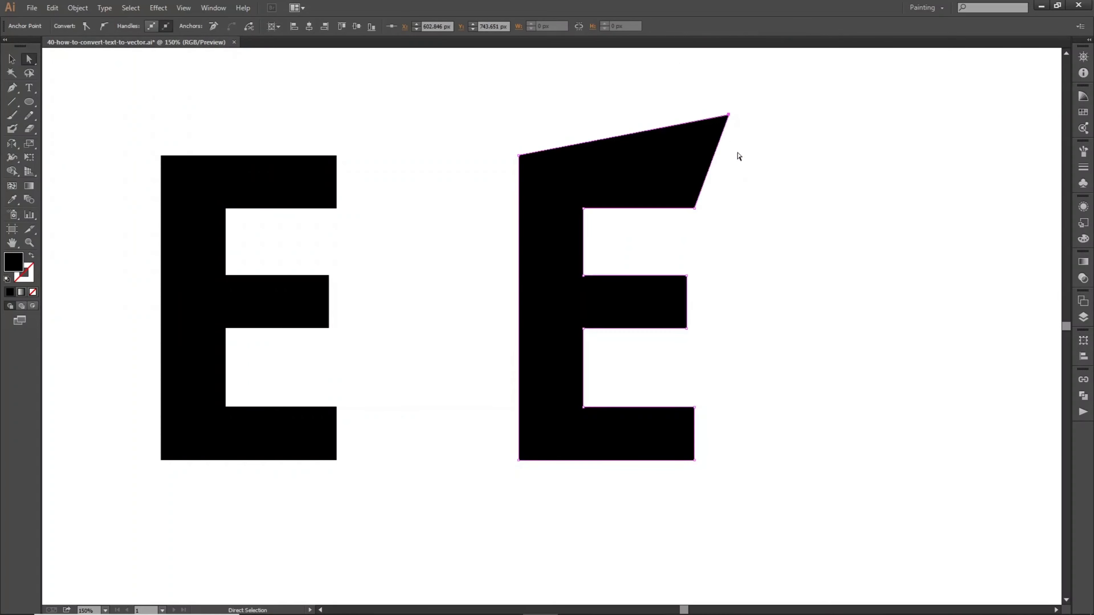
left_click_drag(686, 329, 796, 353)
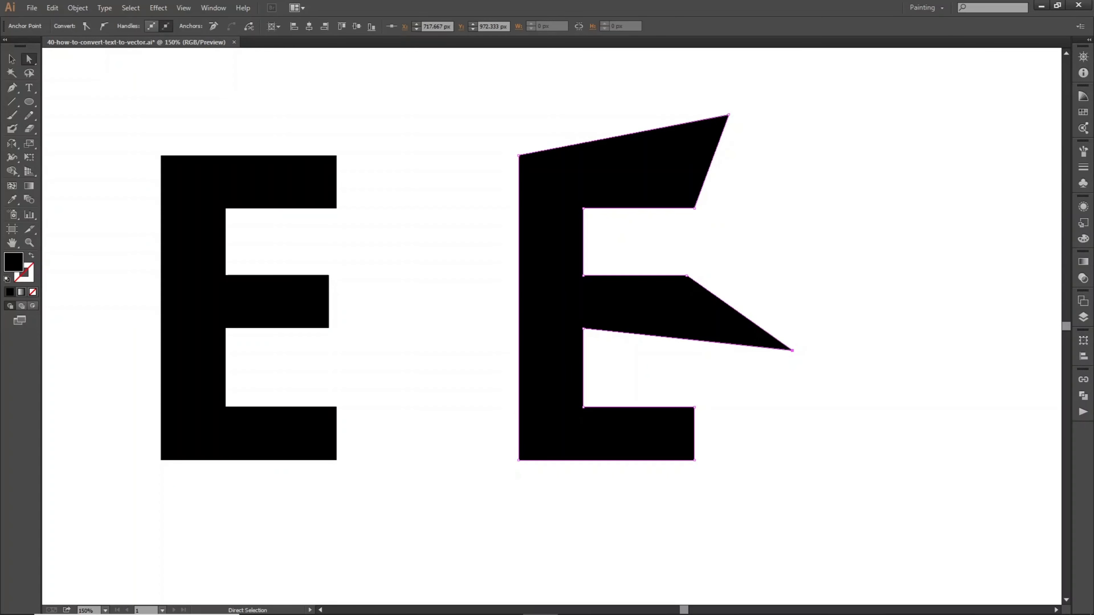
left_click(682, 614)
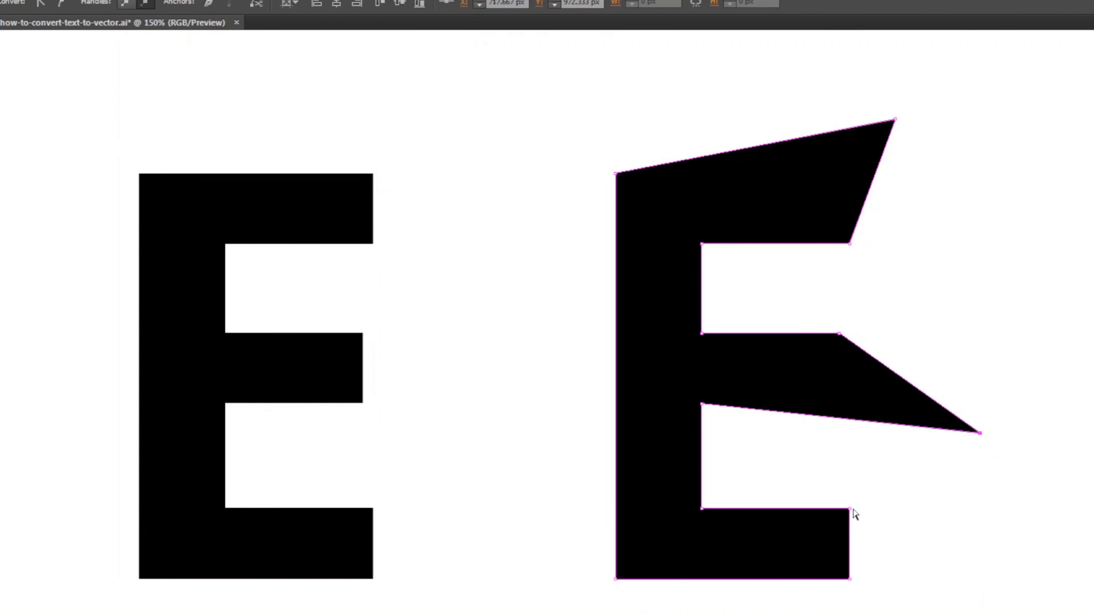
key("v")
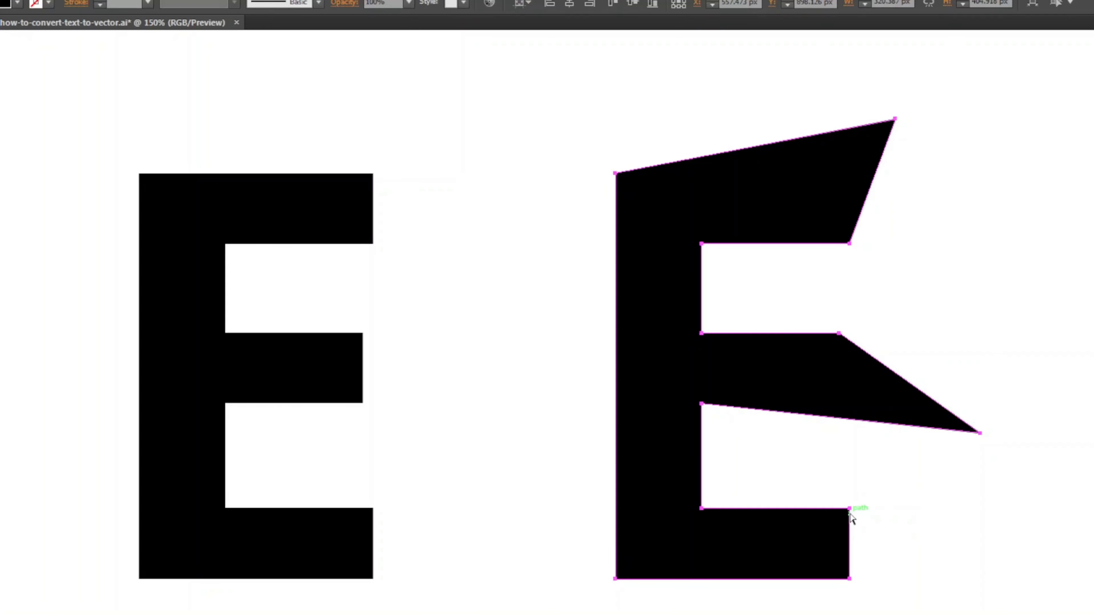
left_click_drag(849, 509, 895, 474)
key("a")
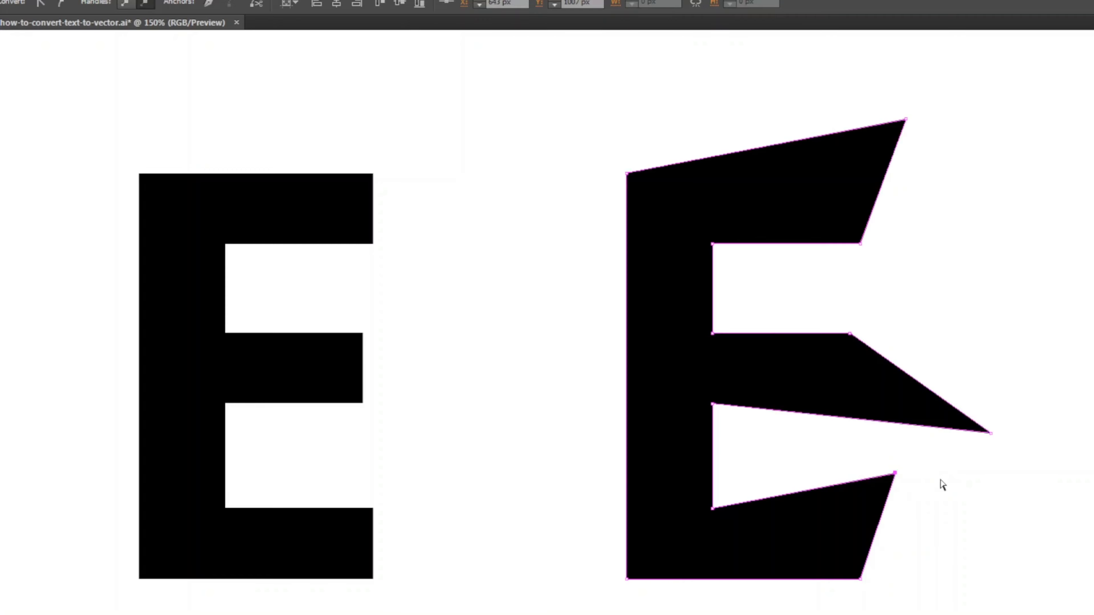
left_click(940, 473)
Undo the distortion of the expanded E to restore its original shape and deselect it.
key("ctrl+z")
key("ctrl+z")
key("ctrl+z")
key("ctrl+z")
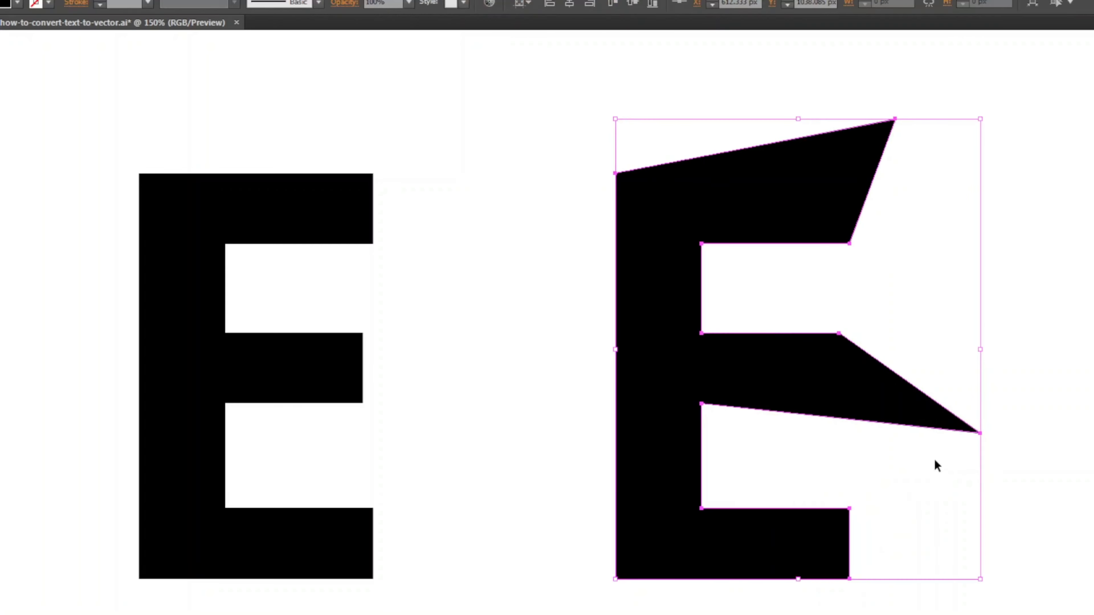
key("ctrl+z")
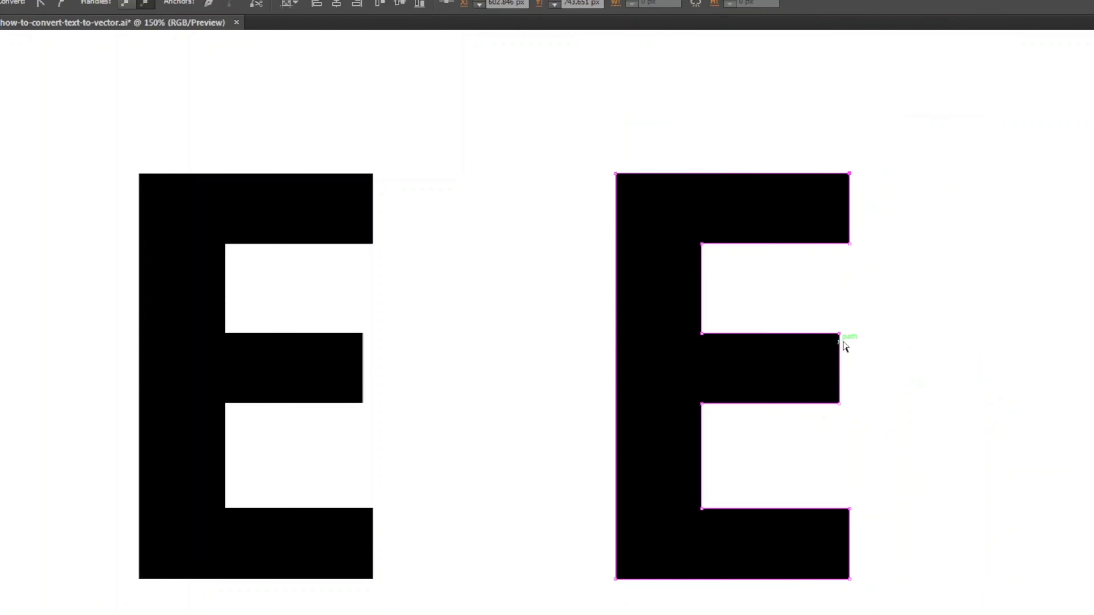
left_click(932, 359)
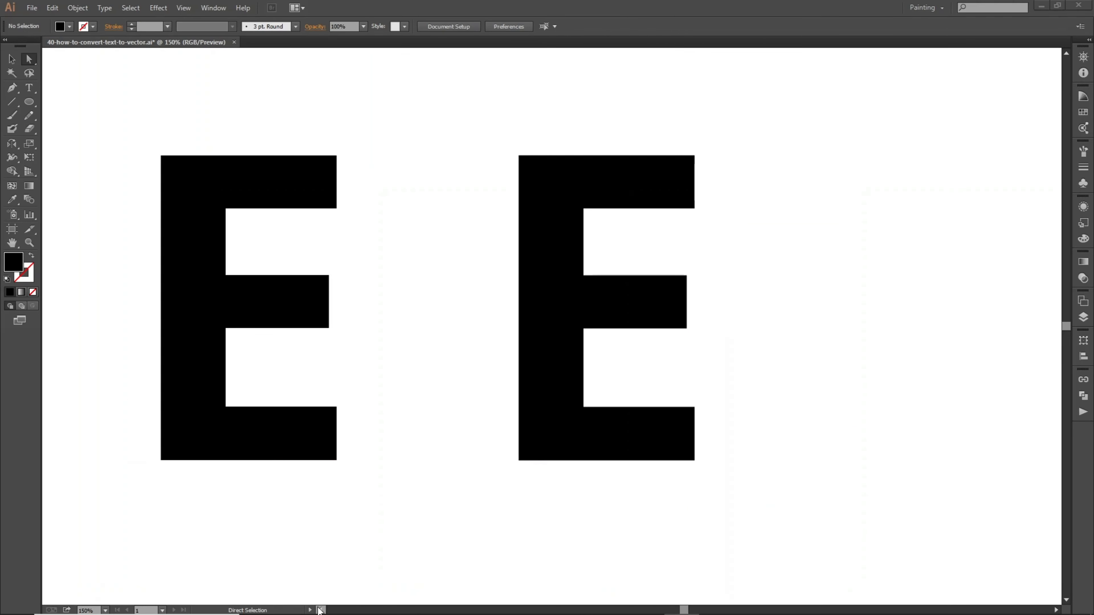
Fill the expanded E with a light blue swatch.
left_click(320, 610)
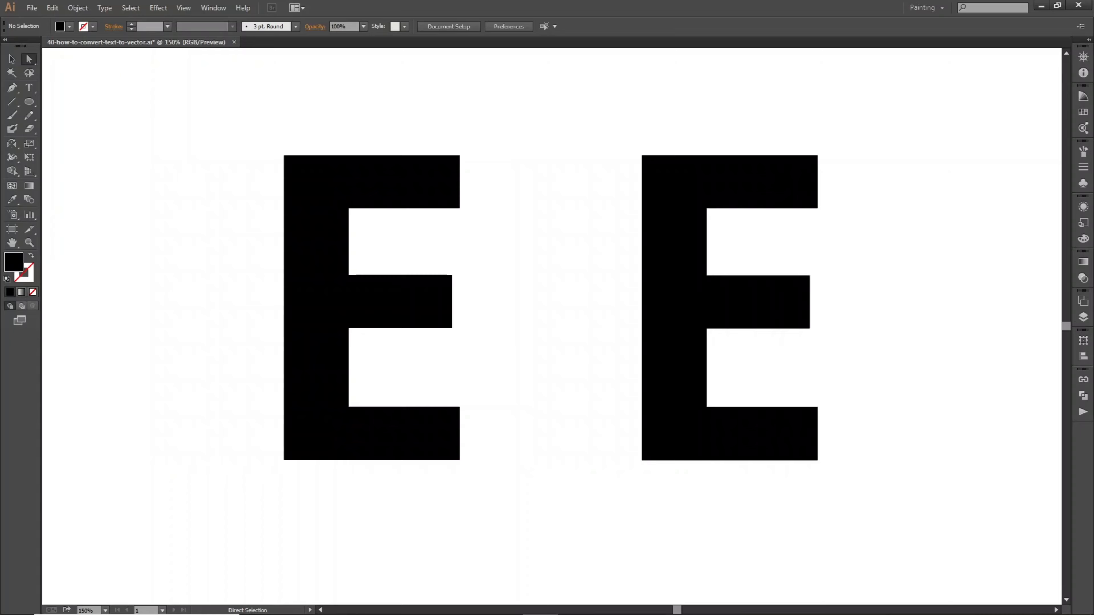
left_click(681, 614)
key("v")
left_click(643, 229)
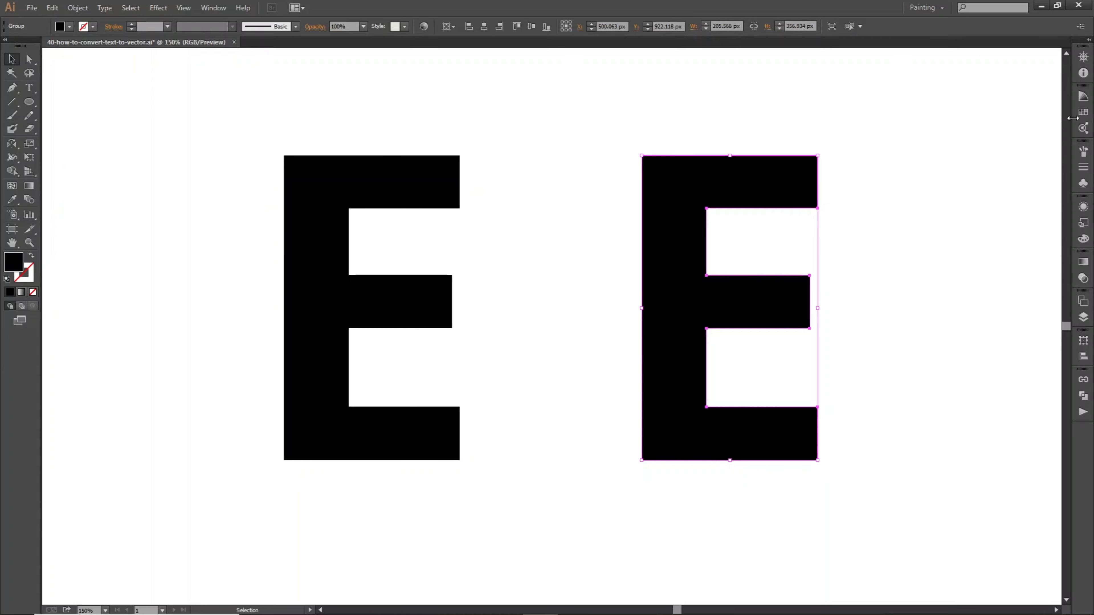
left_click(1083, 112)
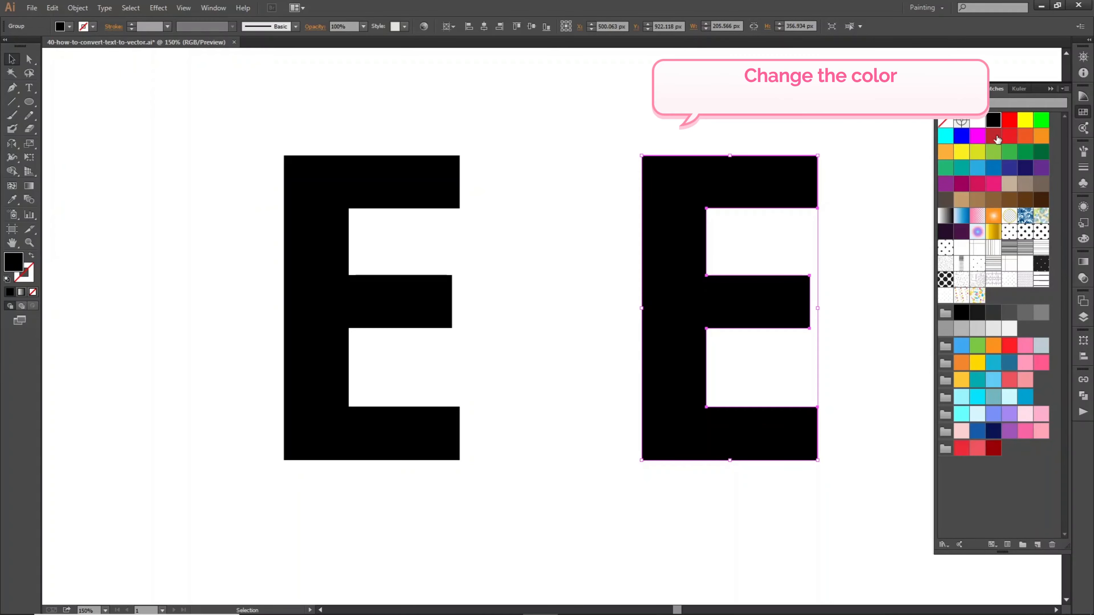
left_click(977, 168)
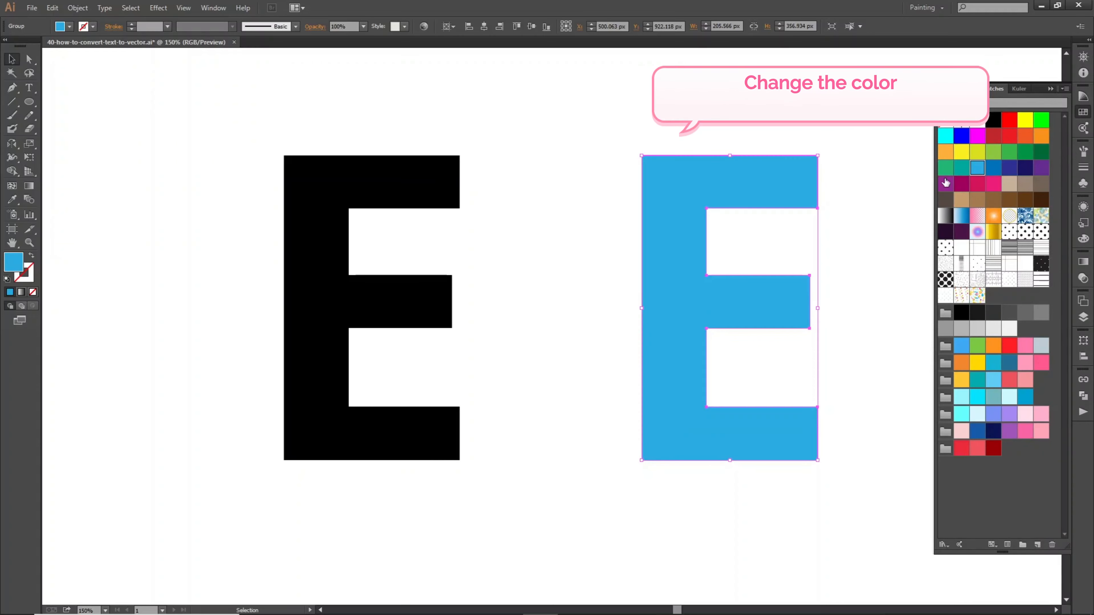
left_click(867, 186)
left_click(730, 280)
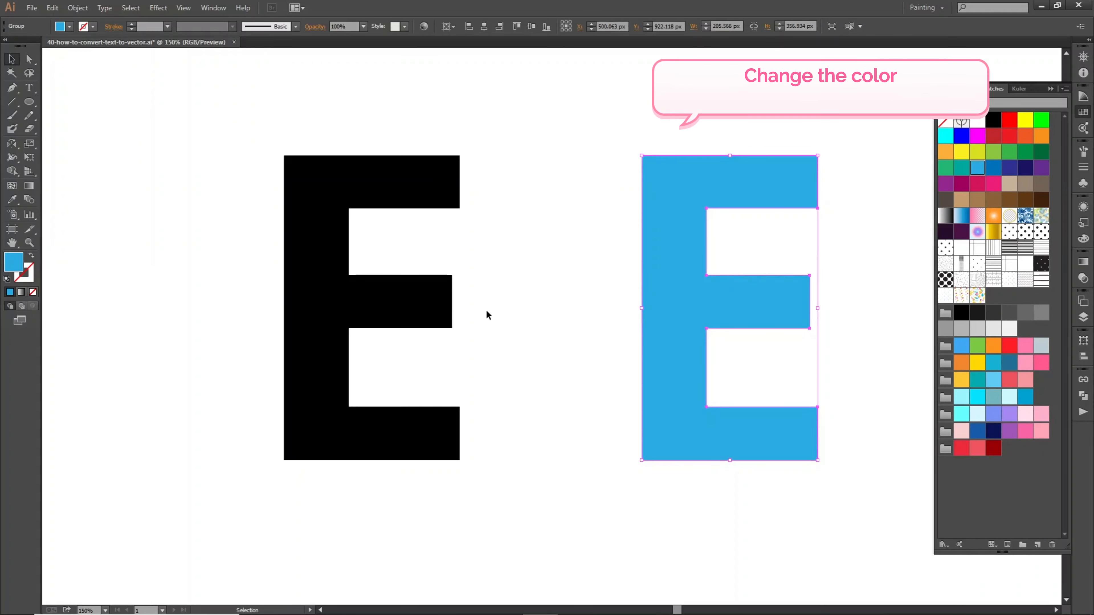
Replace the live-text letter E with the letter A.
double_click(369, 308)
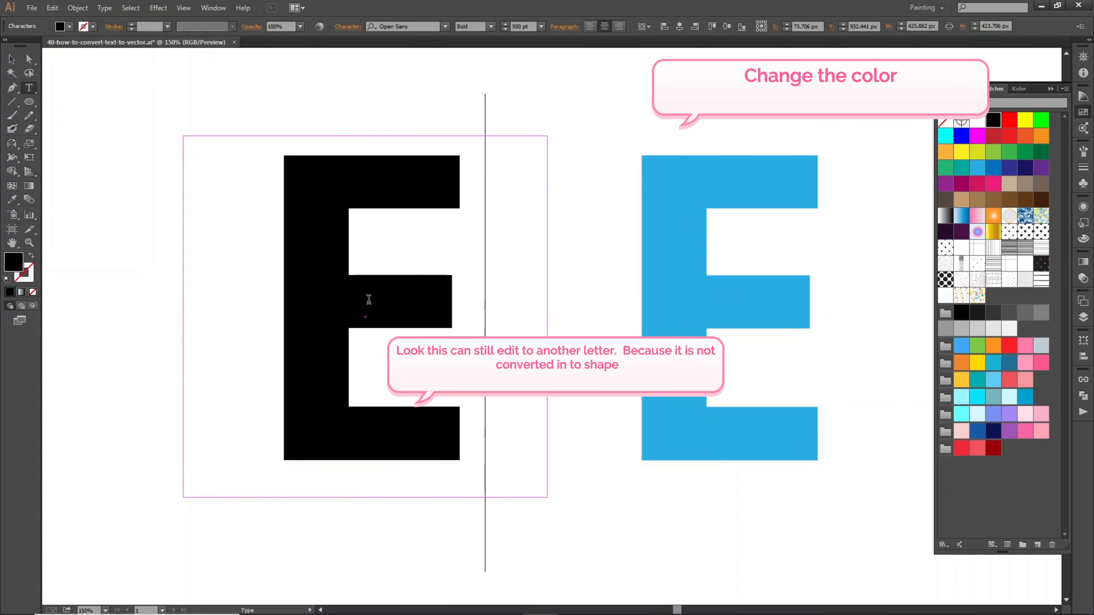
left_click_drag(453, 302, 296, 284)
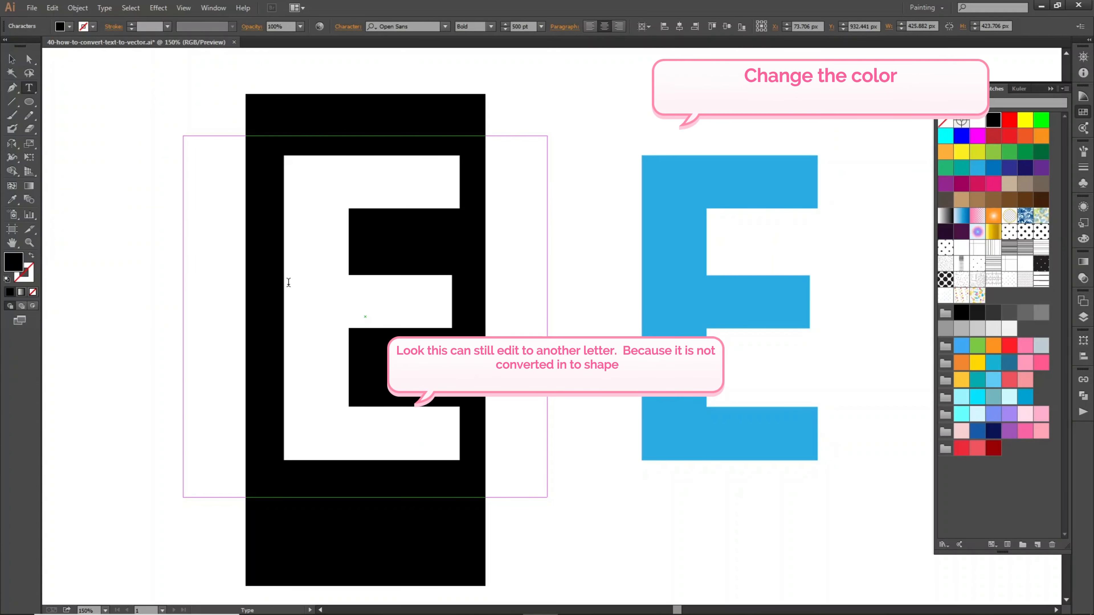
type("A")
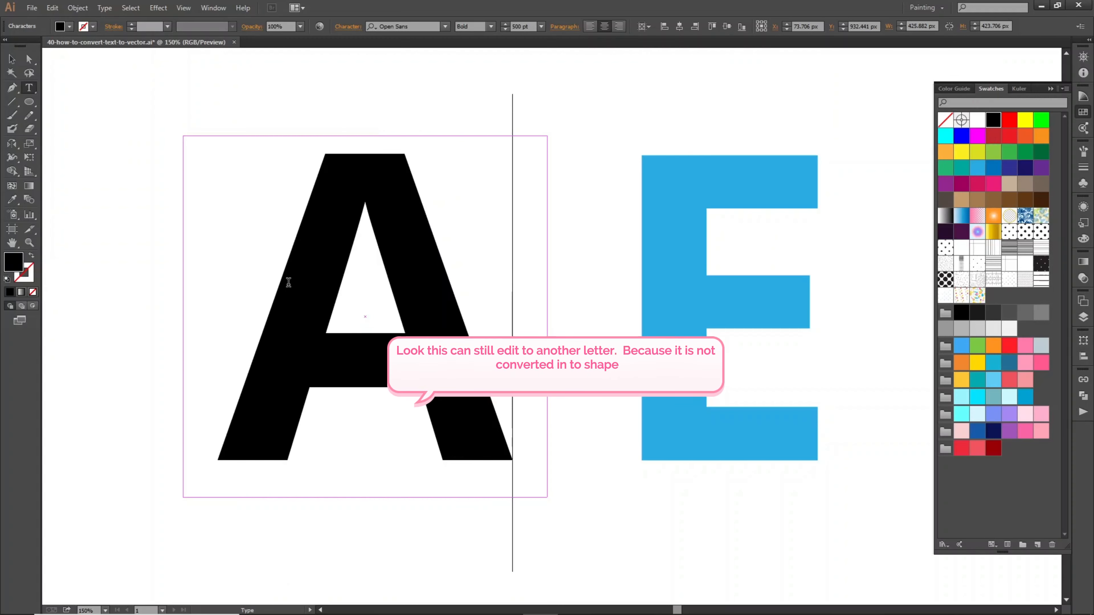
Replace the live-text letter A with the letter E, finish editing the text and deselect it.
key("BackSpace")
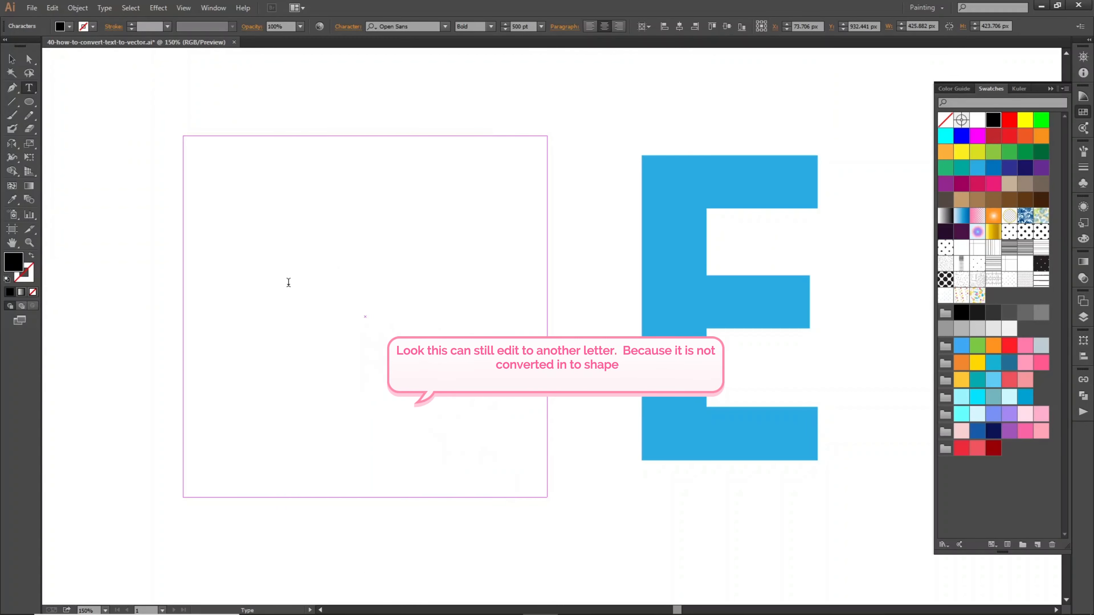
type("E")
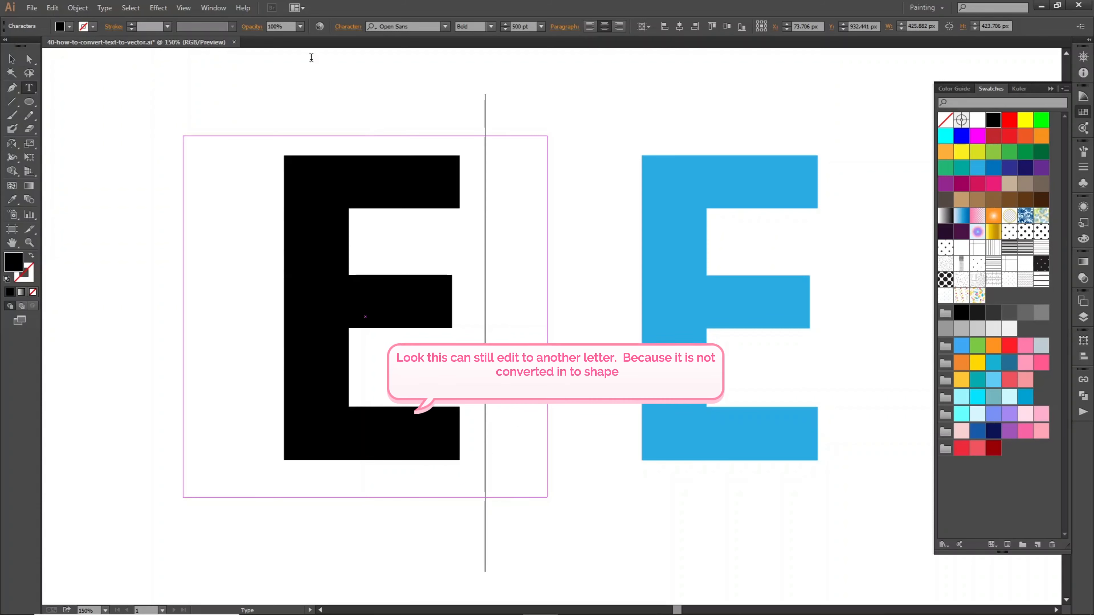
left_click(12, 59)
left_click(157, 149)
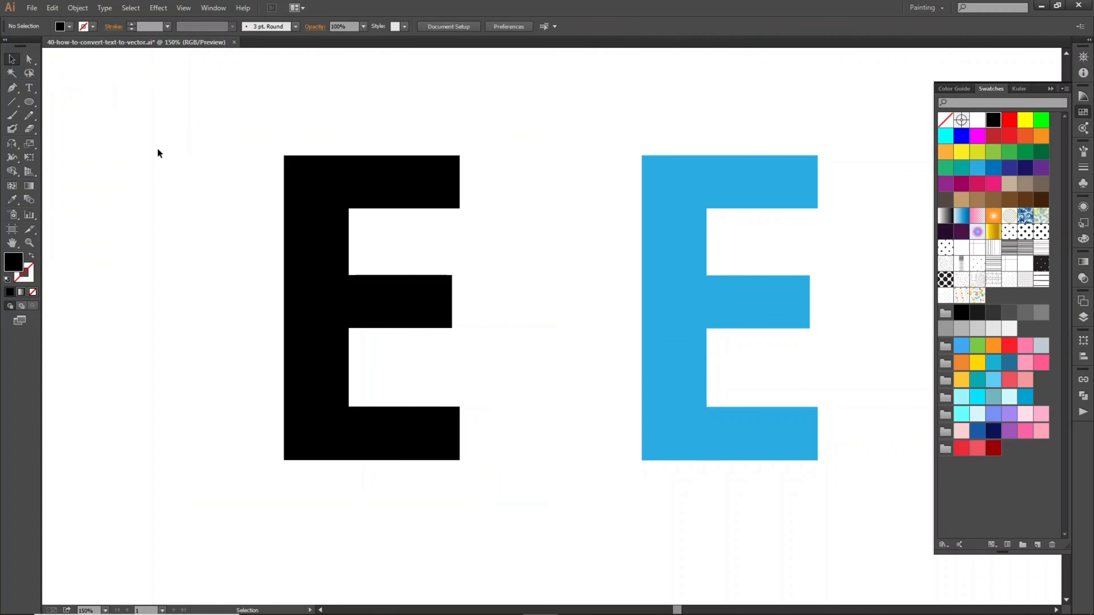
Try blue swatch fills on the live-text E and return its fill to black.
left_click(320, 244)
left_click(978, 168)
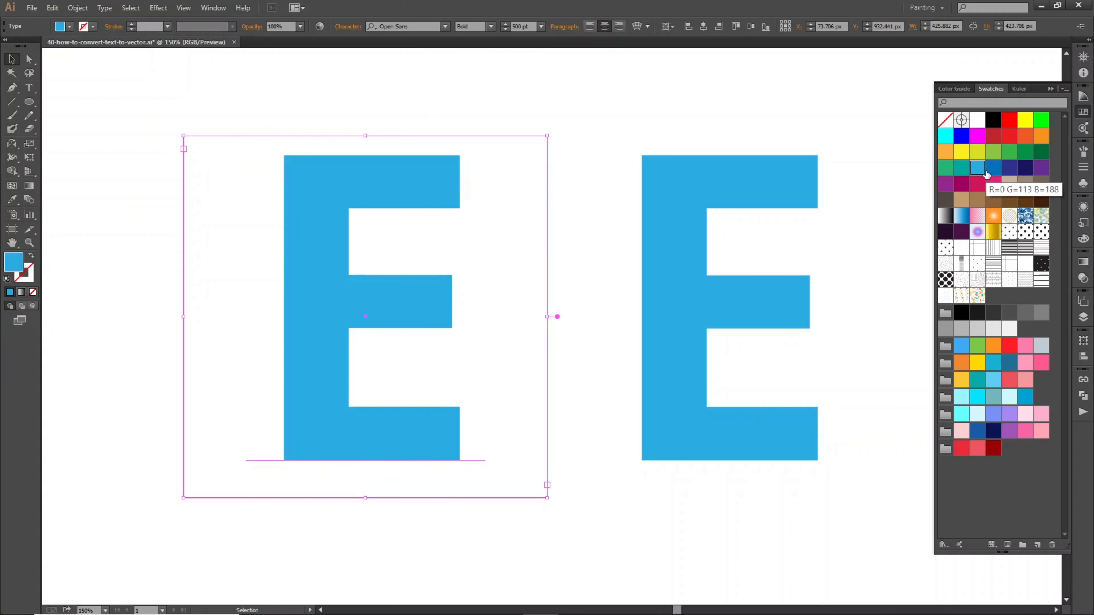
left_click(993, 168)
left_click(976, 170)
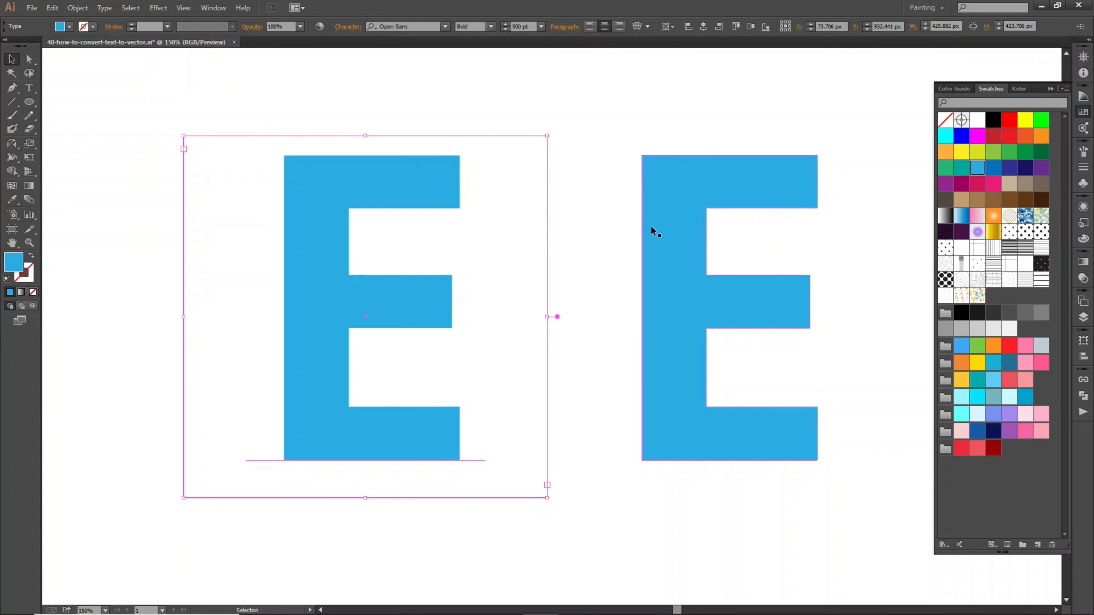
left_click(990, 121)
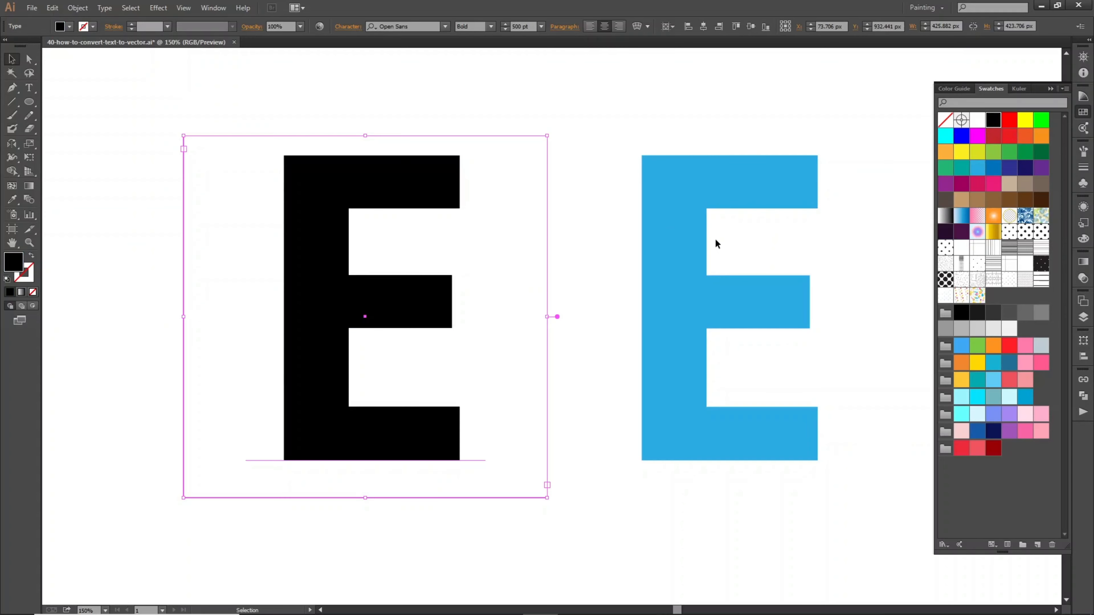
Give the light blue expanded E a red 6 pt stroke and deselect it.
left_click(744, 186)
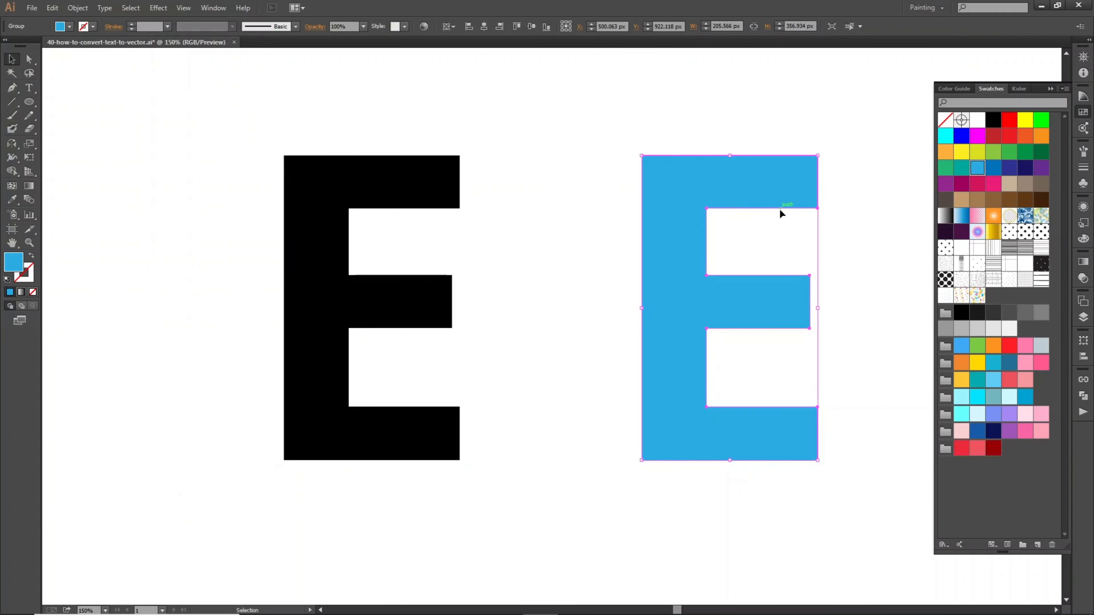
left_click(30, 280)
left_click(1084, 114)
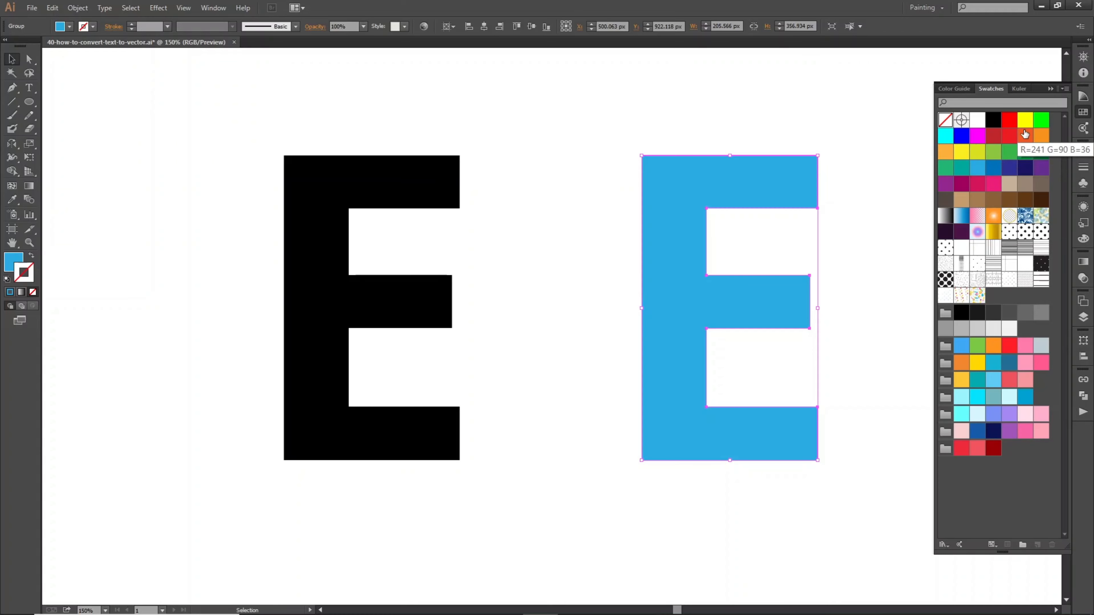
left_click(1010, 135)
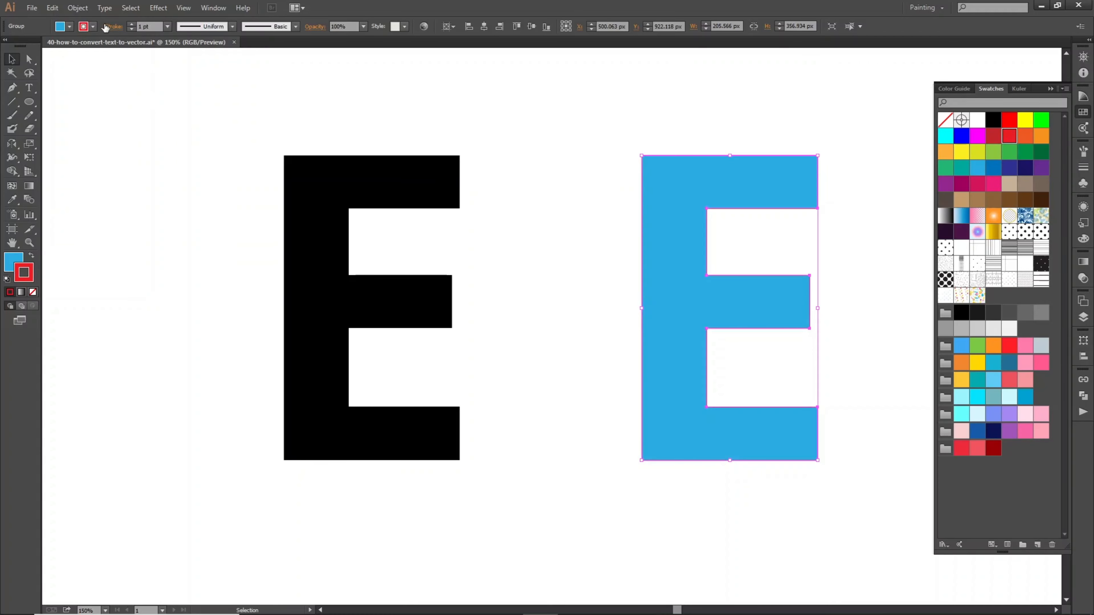
left_click(168, 26)
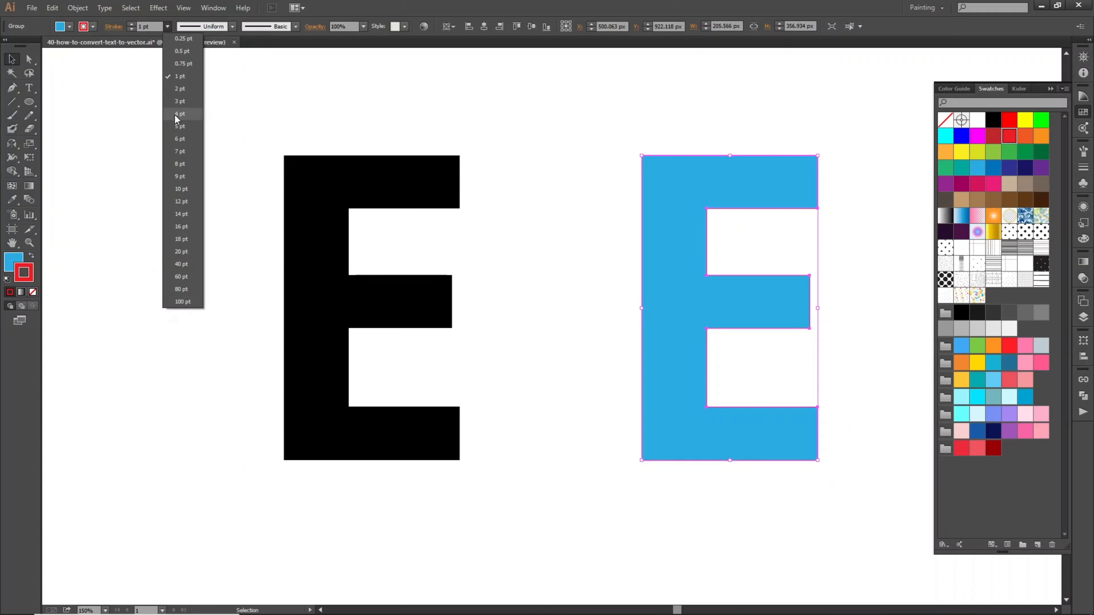
left_click(181, 145)
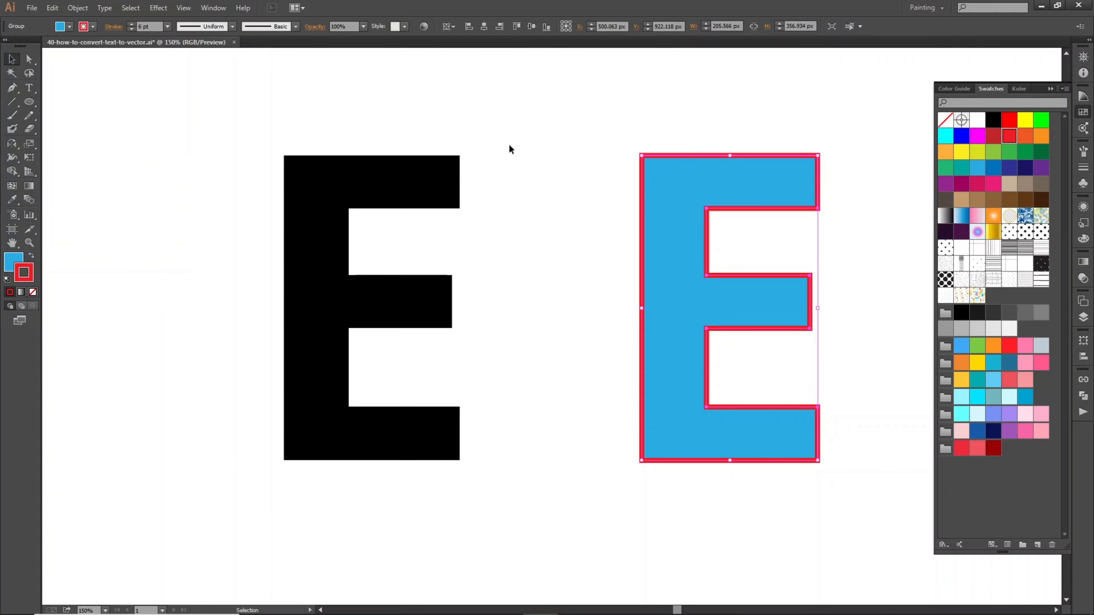
left_click(575, 132)
left_click(744, 285)
left_click(867, 286)
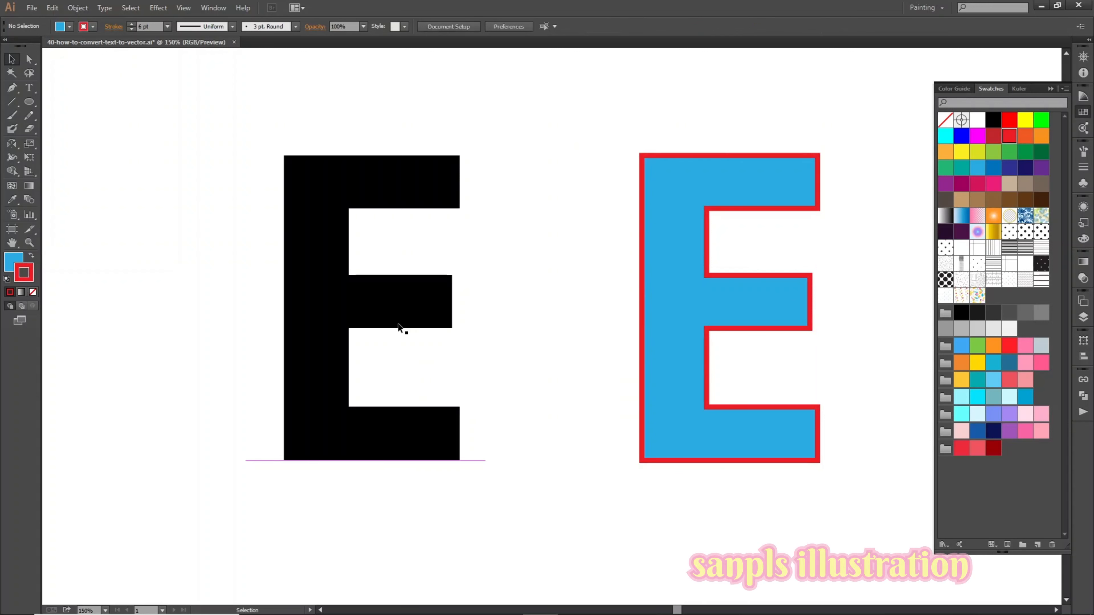